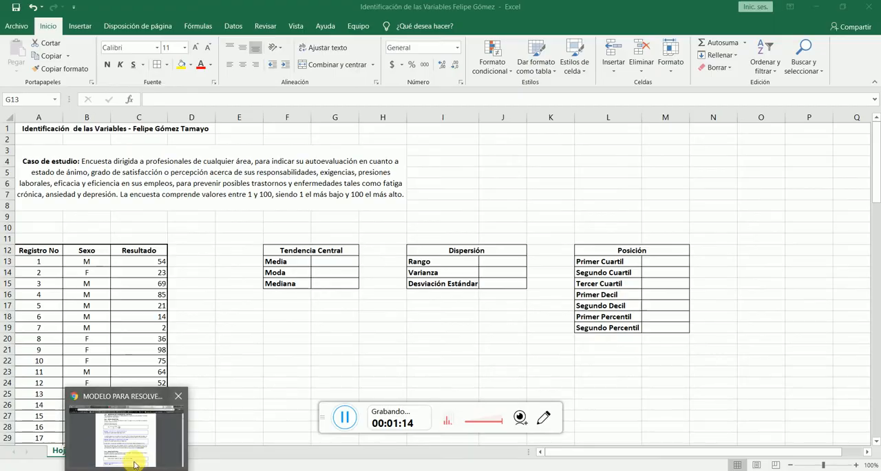
- Read the sample mean definition in the Chrome PDF, and examine the Registro No, Sexo and Resultado columns in the Excel workbook
{"action": "left_click", "coordinate": [134, 465]}
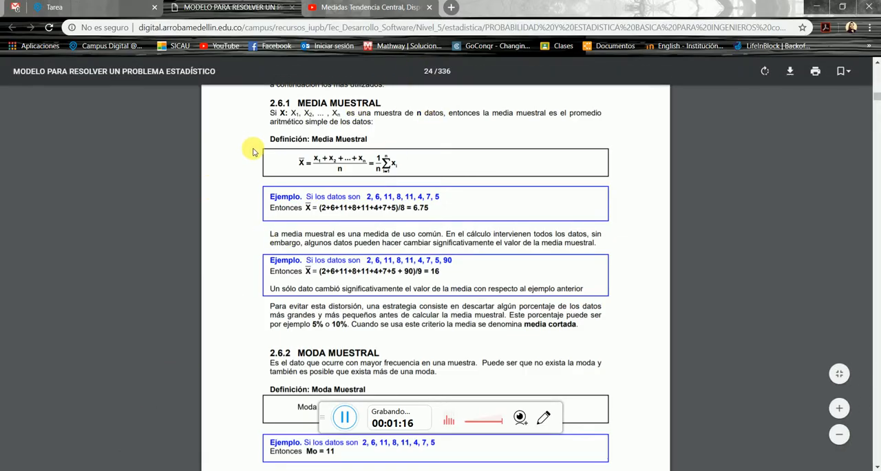
{"action": "scroll", "coordinate": [253, 151], "scroll_direction": "up", "scroll_amount": 1}
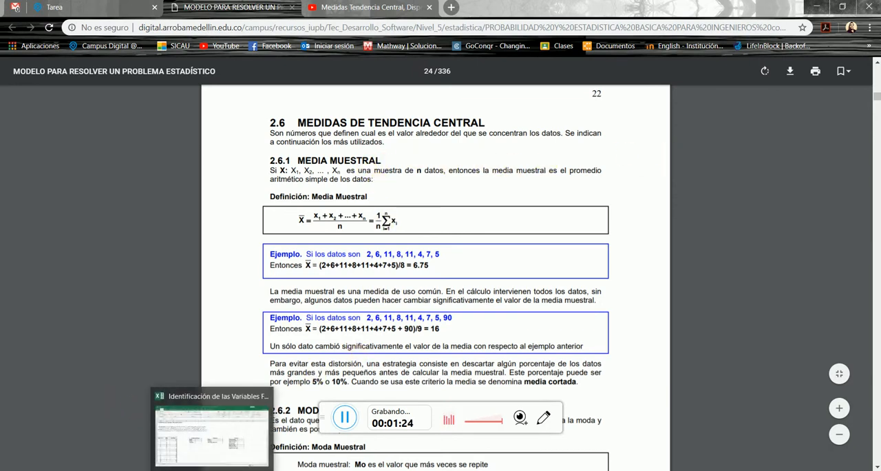
{"action": "left_click", "coordinate": [214, 470]}
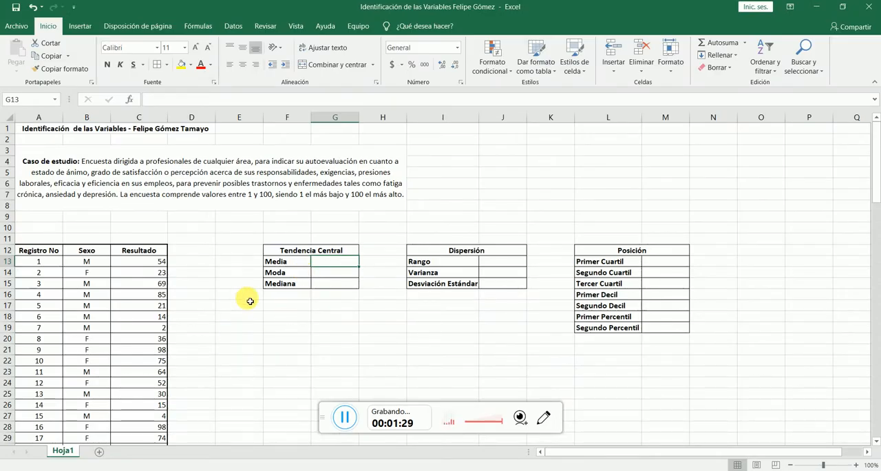
{"action": "left_click", "coordinate": [40, 254]}
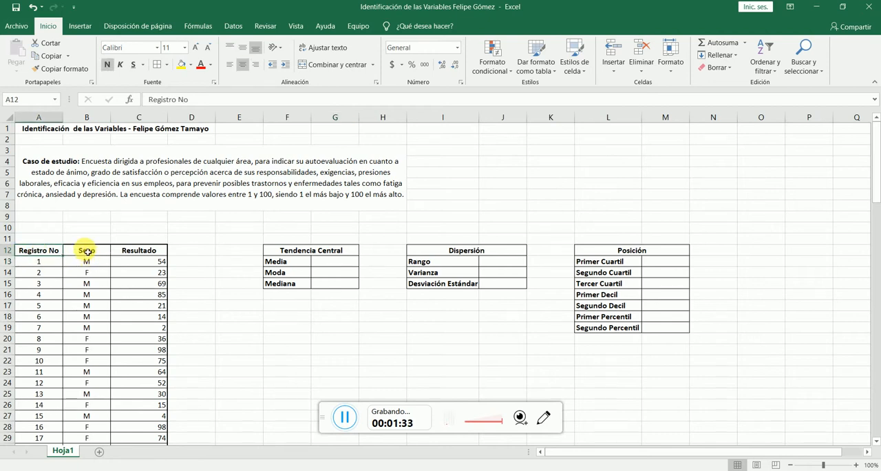
{"action": "scroll", "coordinate": [69, 324], "scroll_direction": "down", "scroll_amount": 4}
{"action": "scroll", "coordinate": [64, 328], "scroll_direction": "up", "scroll_amount": 4}
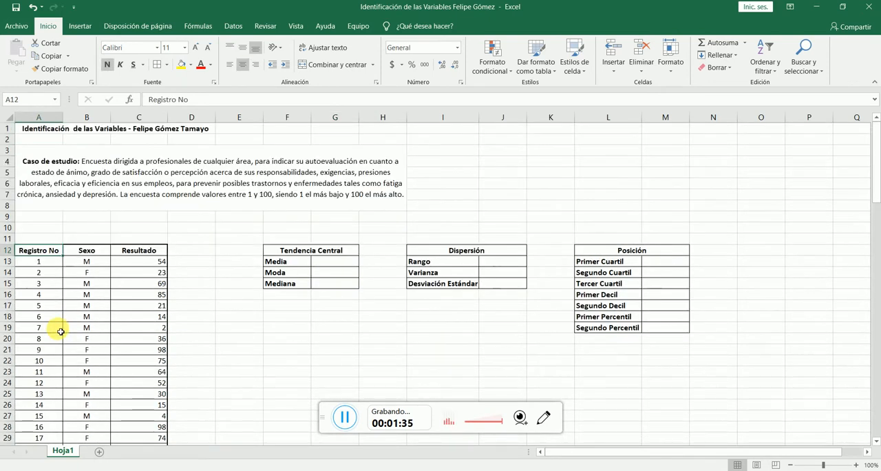
{"action": "left_click", "coordinate": [104, 250]}
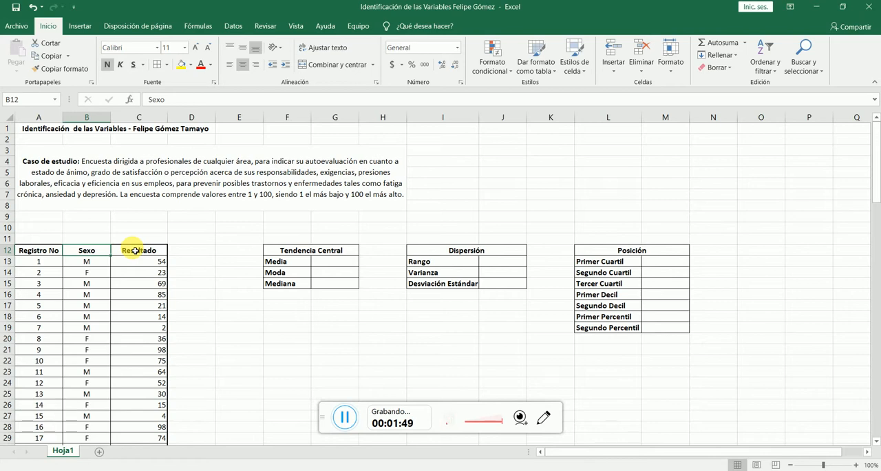
{"action": "left_click", "coordinate": [135, 250]}
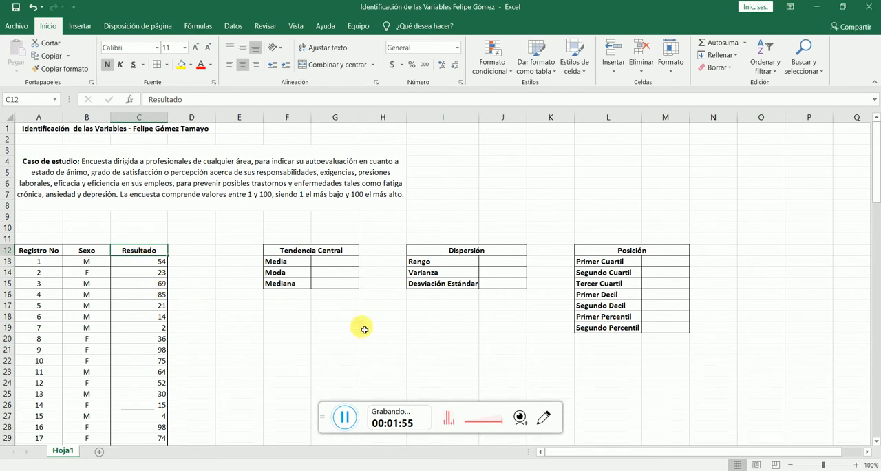
- Calculate the Media in cell G13 with the PROMEDIO function over all the survey values in the Resultado column
{"action": "left_click", "coordinate": [332, 262]}
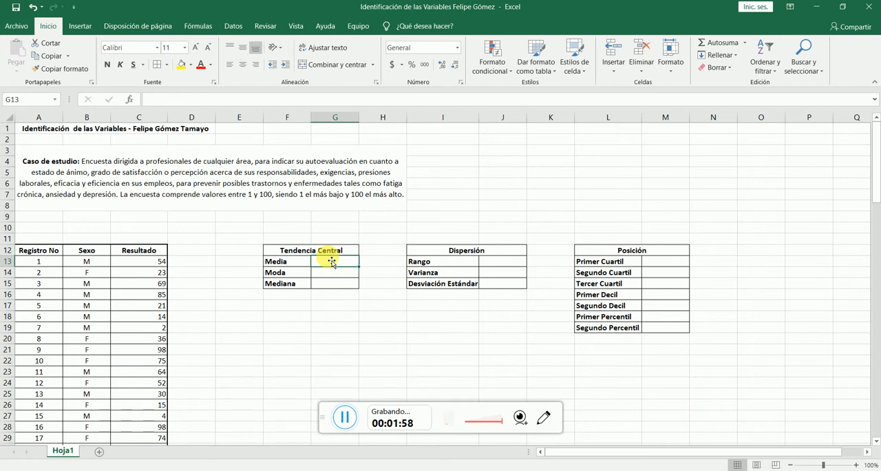
{"action": "type", "text": "="}
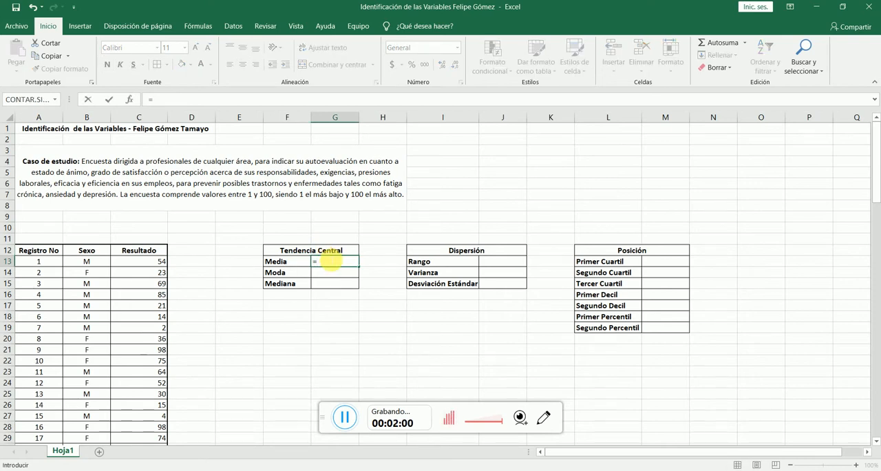
{"action": "type", "text": "promedio"}
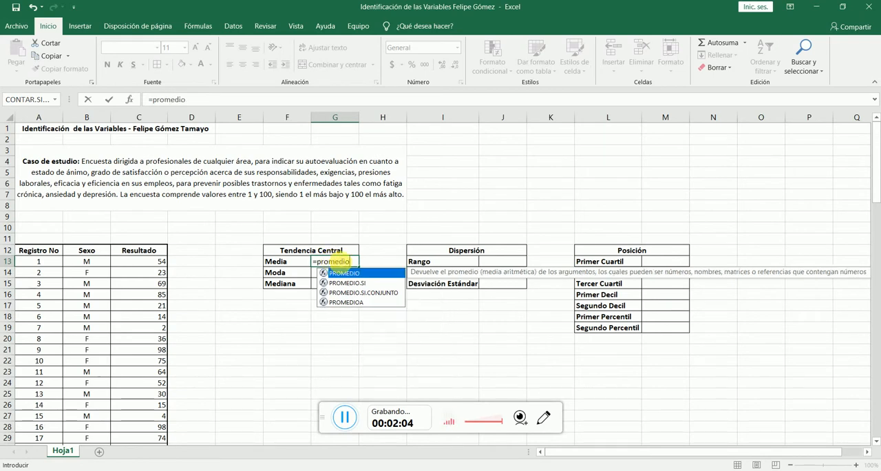
{"action": "double_click", "coordinate": [356, 277]}
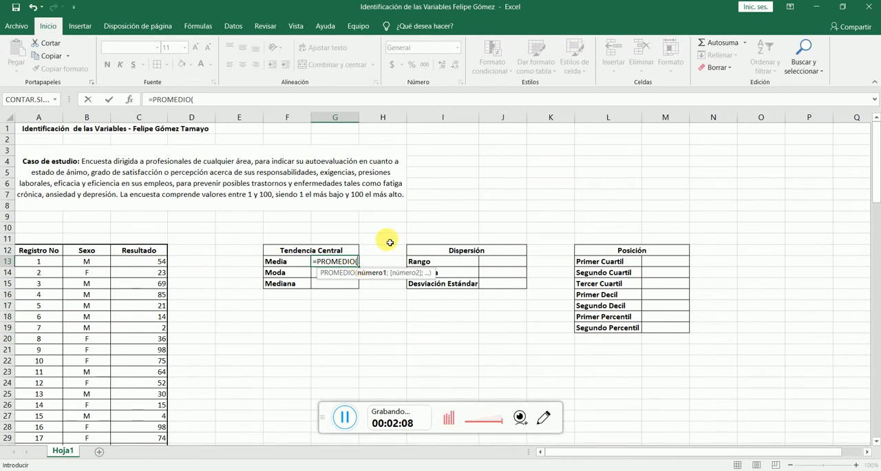
{"action": "left_click_drag", "start_coordinate": [152, 262], "coordinate": [144, 431]}
{"action": "key", "text": "Return"}
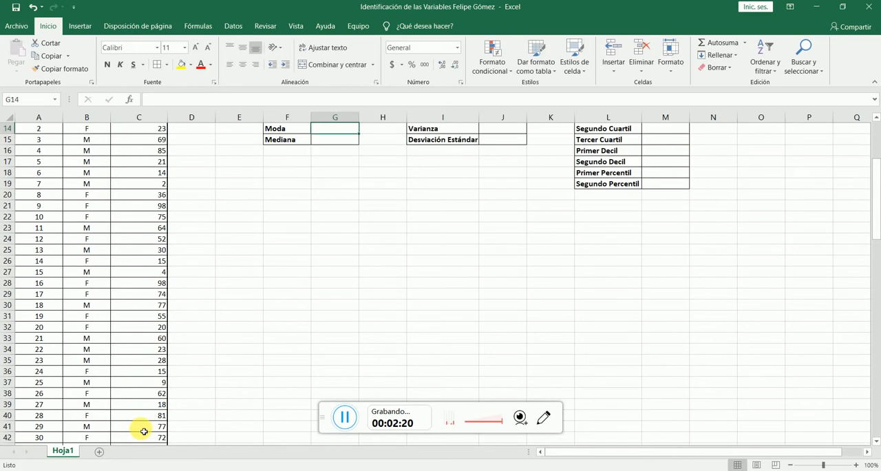
{"action": "scroll", "coordinate": [264, 254], "scroll_direction": "up", "scroll_amount": 4}
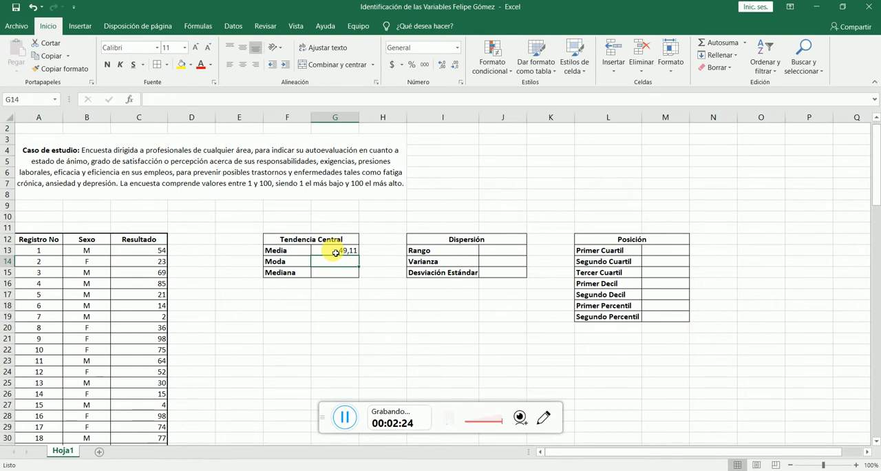
- Select the Moda result cell, read the section 2.6.2 sample mode definition in the Chrome PDF, and return to the Excel workbook
{"action": "left_click", "coordinate": [346, 424]}
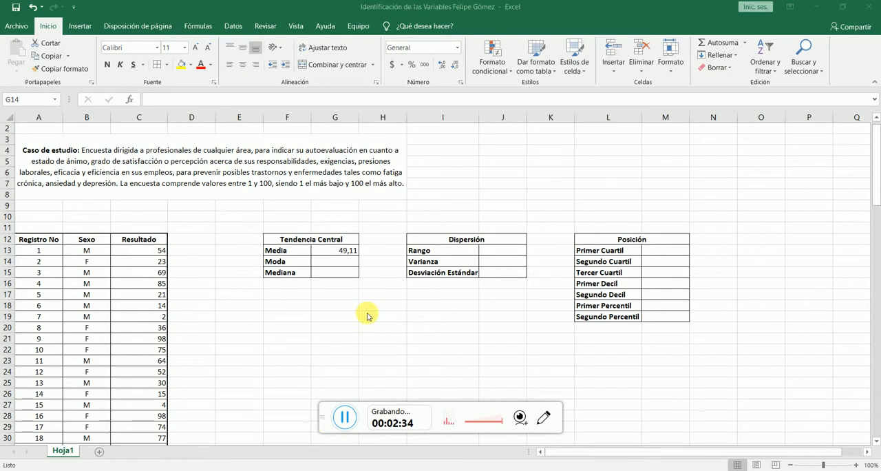
{"action": "left_click", "coordinate": [334, 266]}
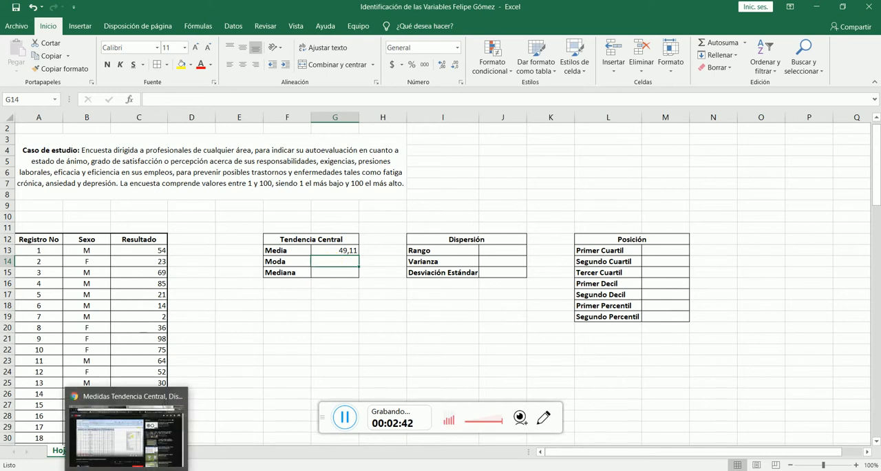
{"action": "left_click", "coordinate": [127, 470]}
{"action": "left_click", "coordinate": [207, 7]}
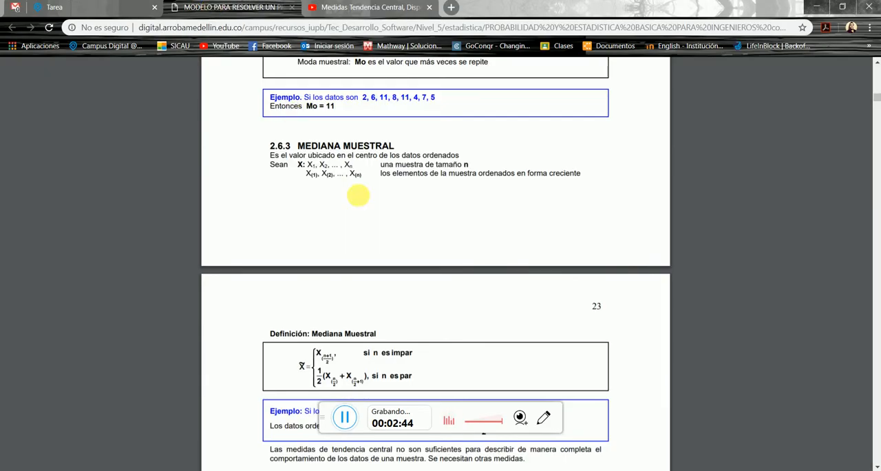
{"action": "scroll", "coordinate": [401, 211], "scroll_direction": "down", "scroll_amount": 5}
{"action": "scroll", "coordinate": [403, 217], "scroll_direction": "up", "scroll_amount": 10}
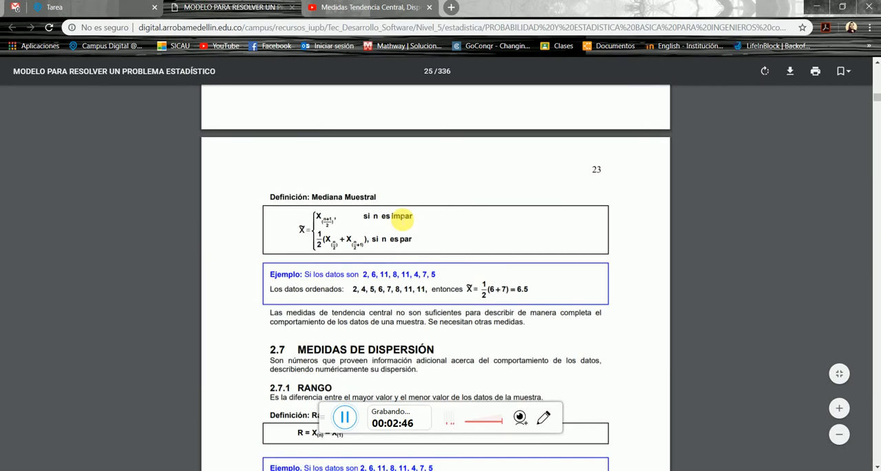
{"action": "scroll", "coordinate": [401, 219], "scroll_direction": "down", "scroll_amount": 3}
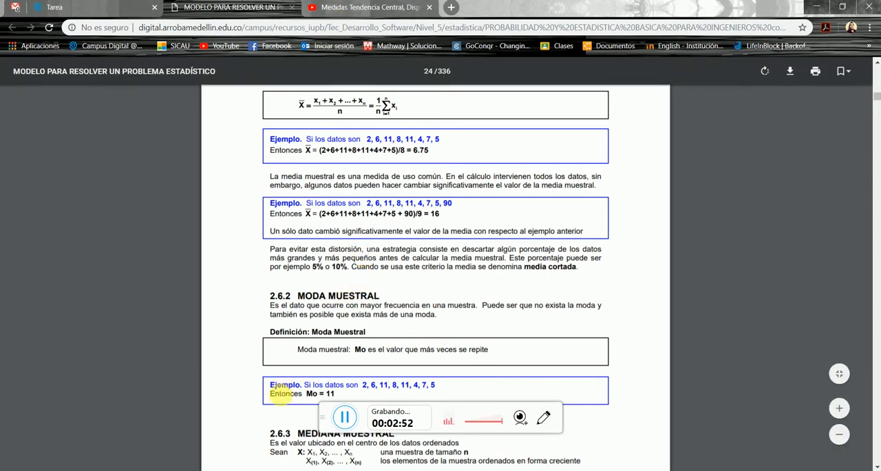
{"action": "left_click", "coordinate": [219, 470]}
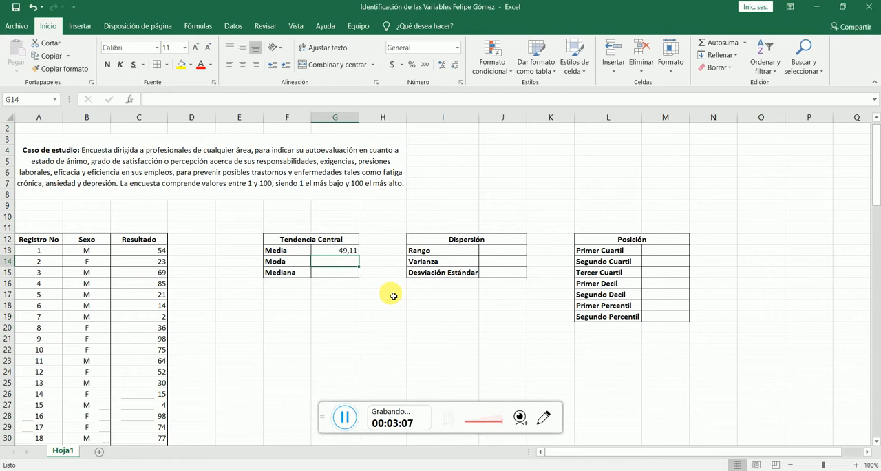
- Calculate the Moda in cell G14 with the MODA function over the Resultado values C13:C112
{"action": "type", "text": "="}
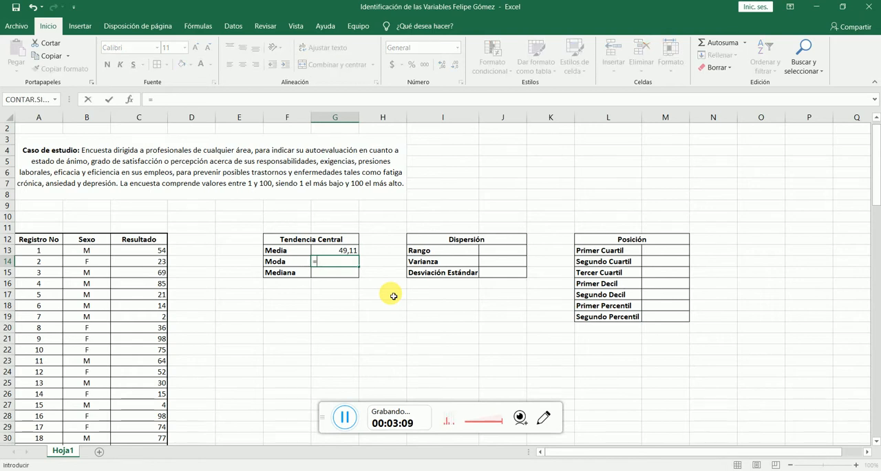
{"action": "type", "text": "moda"}
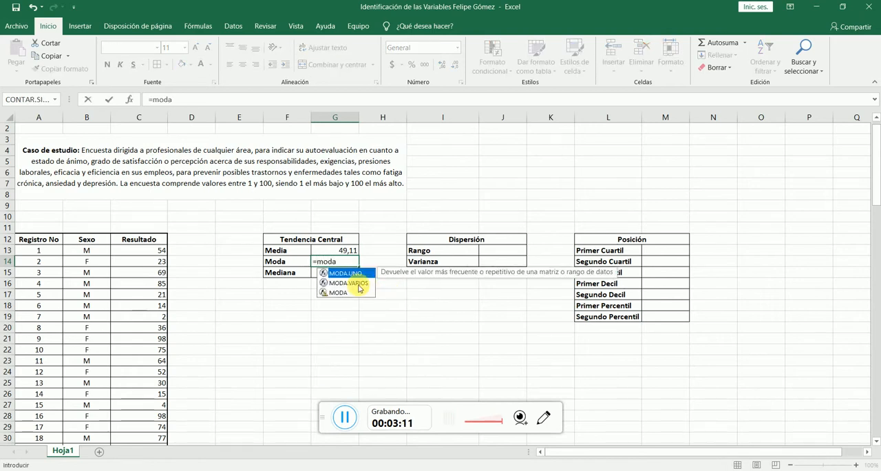
{"action": "double_click", "coordinate": [355, 298]}
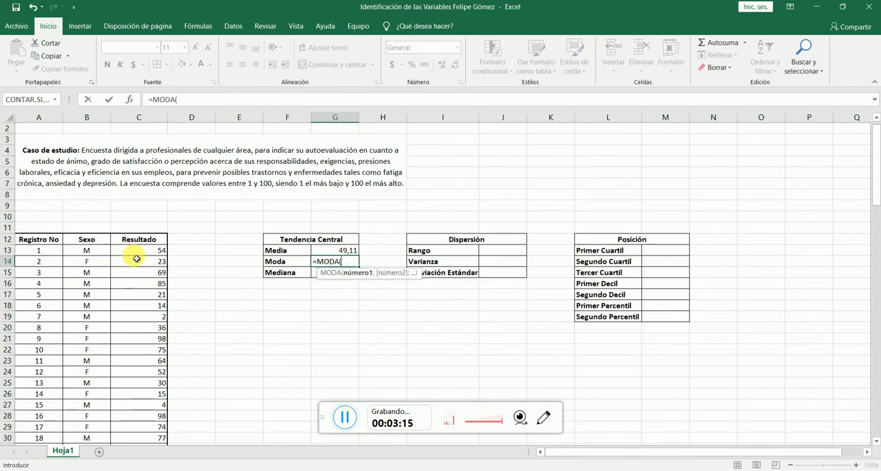
{"action": "left_click_drag", "start_coordinate": [141, 253], "coordinate": [151, 415]}
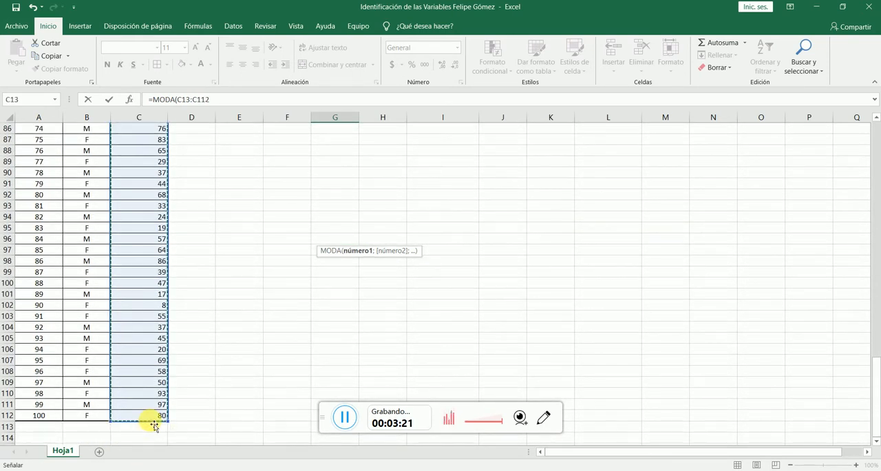
{"action": "key", "text": "Return"}
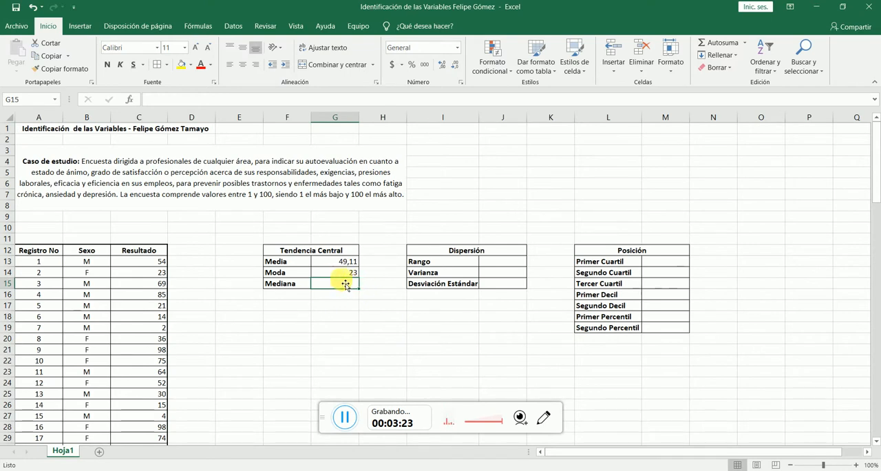
- Calculate the Mediana in cell G15 with the MEDIANA function over the Resultado values C13:C112
{"action": "type", "text": "="}
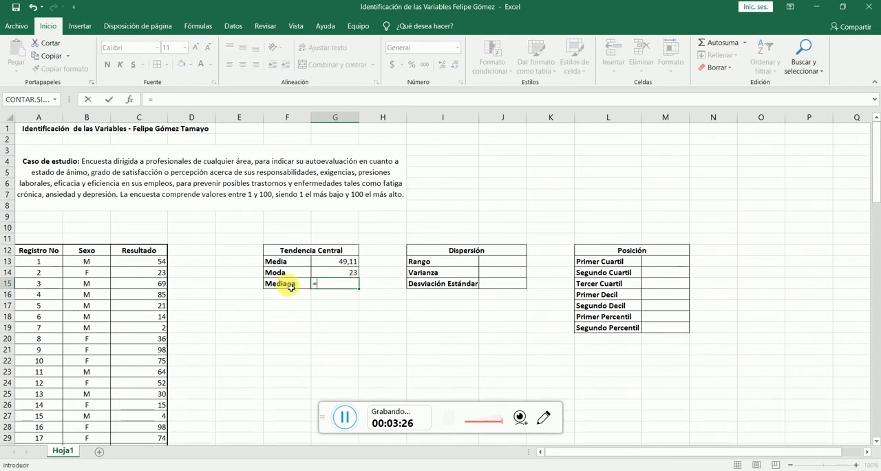
{"action": "type", "text": "med"}
{"action": "key", "text": "Down"}
{"action": "key", "text": "Down"}
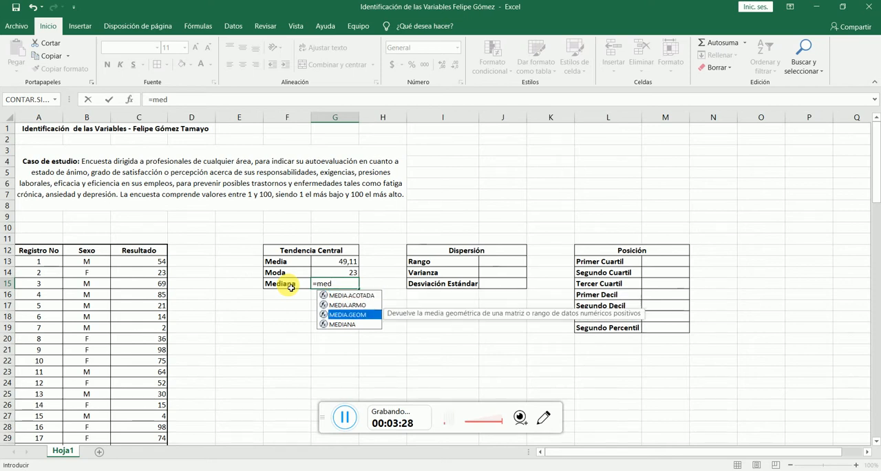
{"action": "key", "text": "Down"}
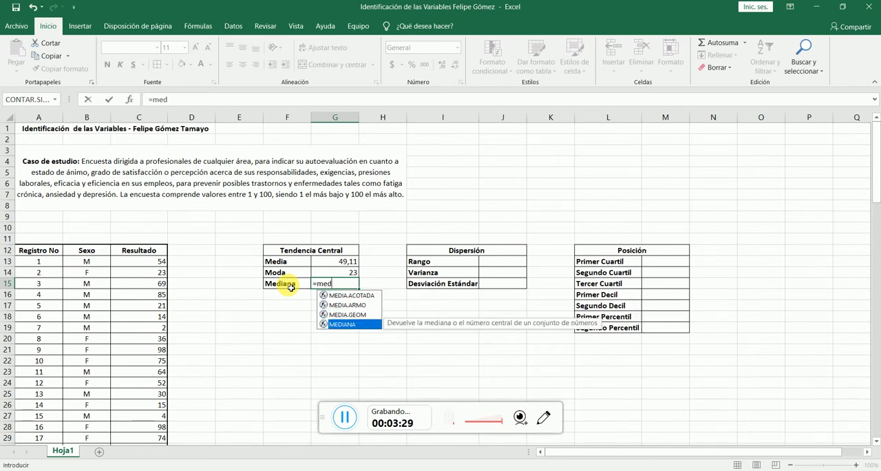
{"action": "double_click", "coordinate": [378, 322]}
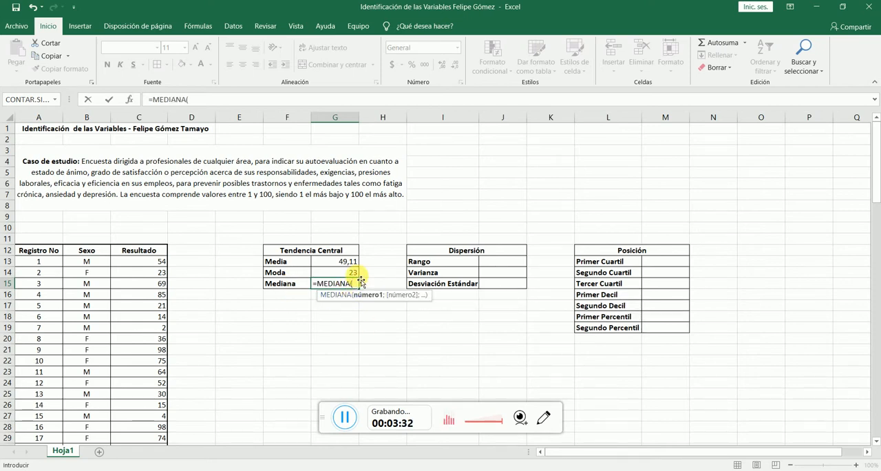
{"action": "left_click", "coordinate": [449, 418]}
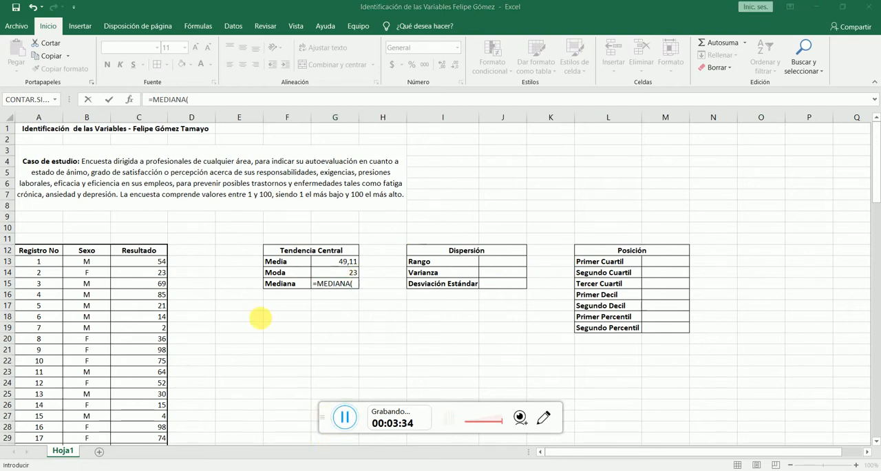
{"action": "left_click", "coordinate": [146, 260]}
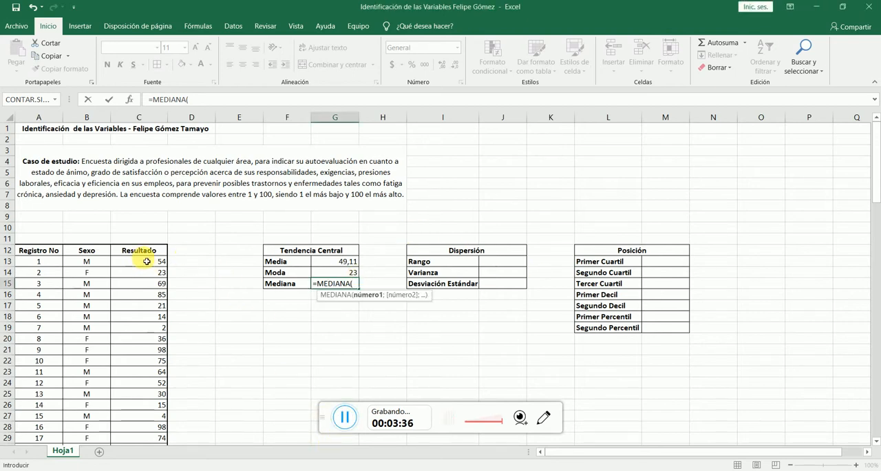
{"action": "left_click_drag", "start_coordinate": [149, 263], "coordinate": [145, 403]}
{"action": "key", "text": "Return"}
{"action": "scroll", "coordinate": [413, 289], "scroll_direction": "up", "scroll_amount": 5}
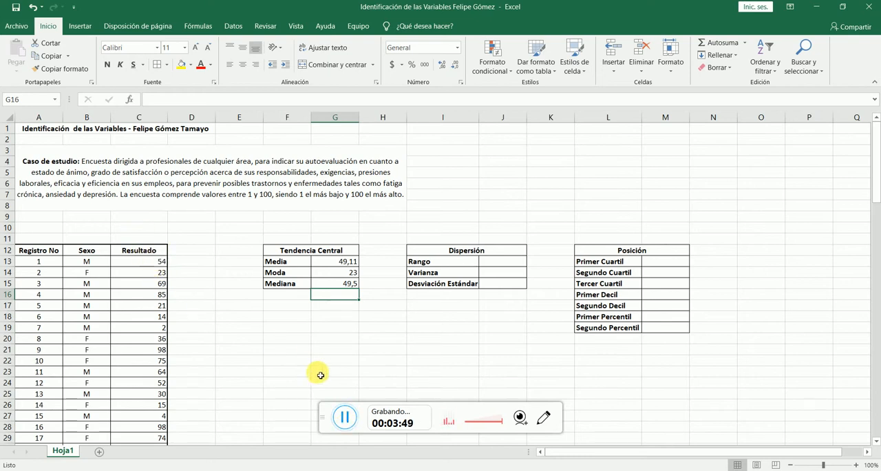
- Read the sample median definition and its worked example in the Chrome PDF, and return to the Excel workbook
{"action": "left_click", "coordinate": [345, 418]}
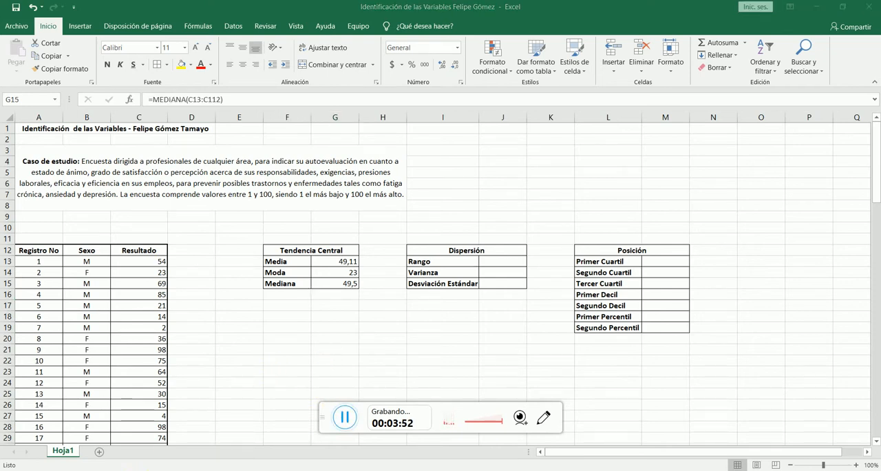
{"action": "key", "text": "alt+Tab"}
{"action": "scroll", "coordinate": [400, 236], "scroll_direction": "up", "scroll_amount": 2}
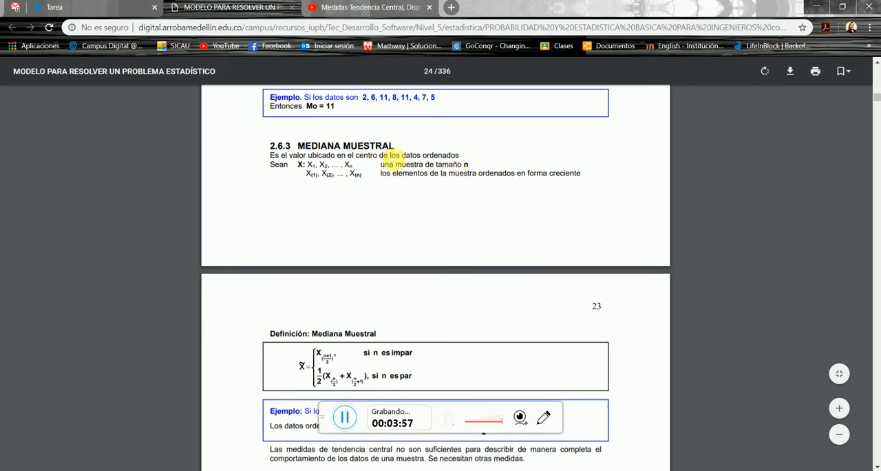
{"action": "scroll", "coordinate": [441, 240], "scroll_direction": "down", "scroll_amount": 2}
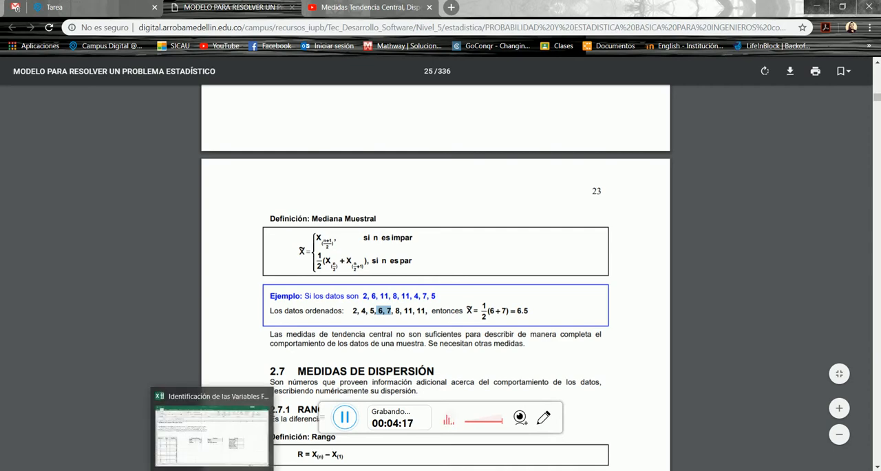
{"action": "left_click", "coordinate": [234, 447]}
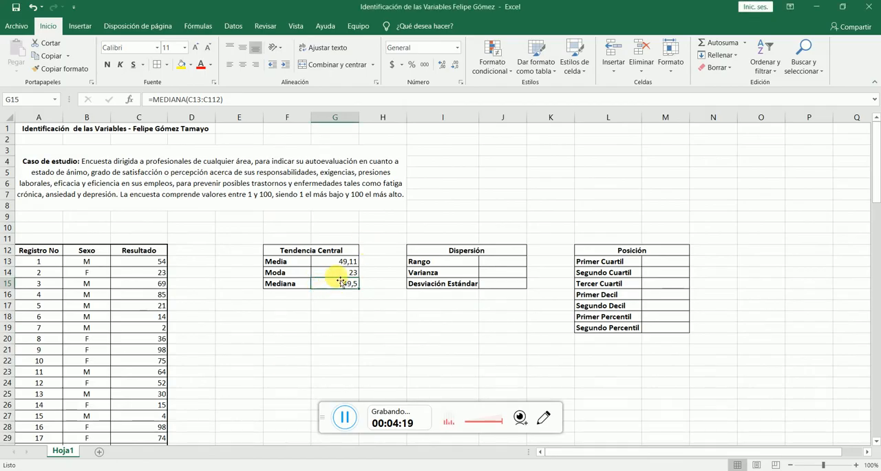
- Read the section 2.7.1 Rango definition and example in the Chrome PDF, and return to the Excel workbook
{"action": "left_click", "coordinate": [346, 417]}
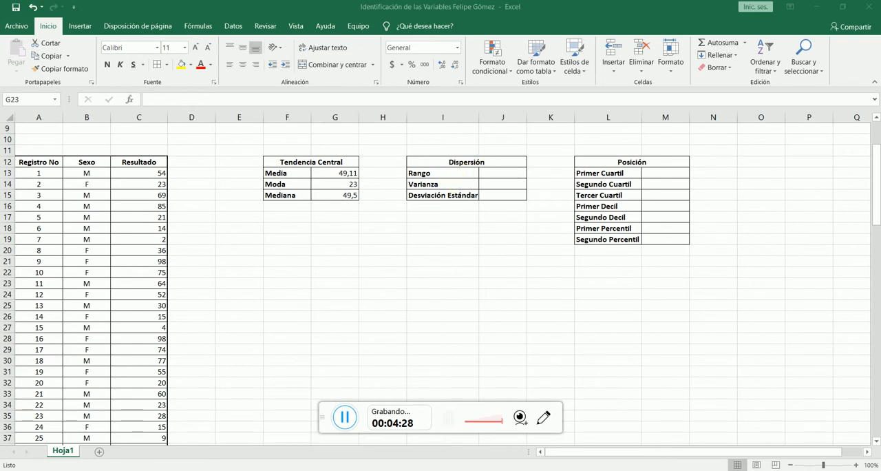
{"action": "key", "text": "alt+Tab"}
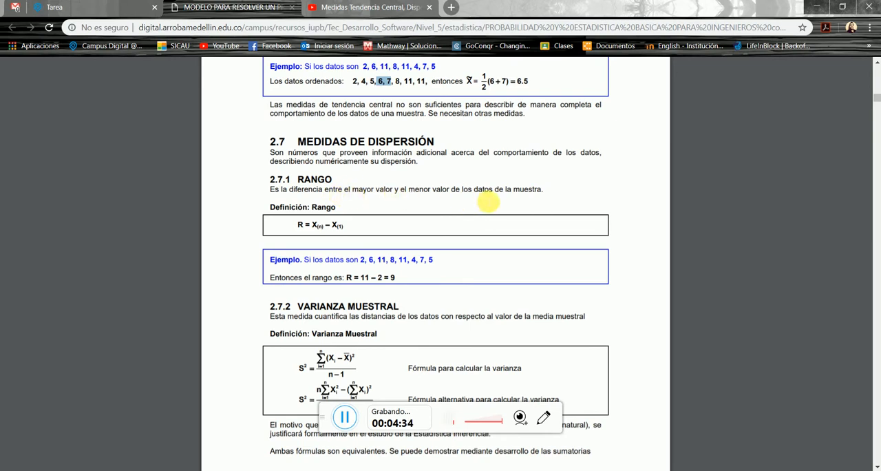
{"action": "left_click", "coordinate": [219, 470]}
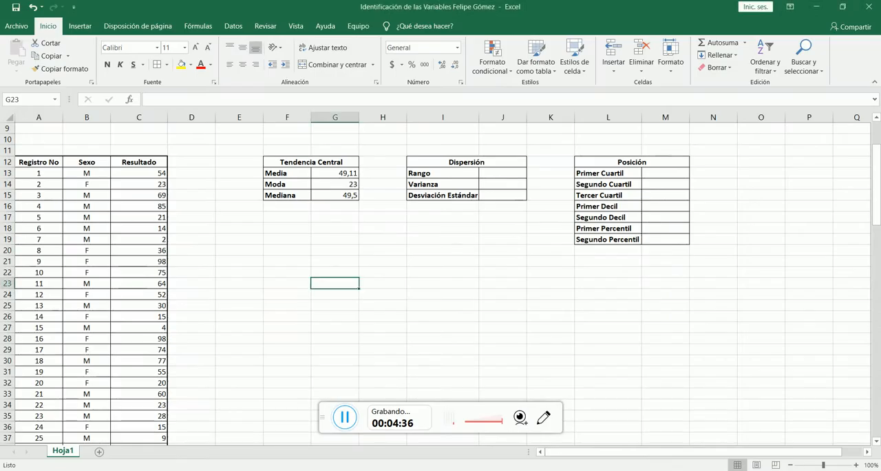
- Enter the helper labels "max" in cell E19 and "min" in cell E20
{"action": "left_click", "coordinate": [247, 242]}
{"action": "type", "text": "max"}
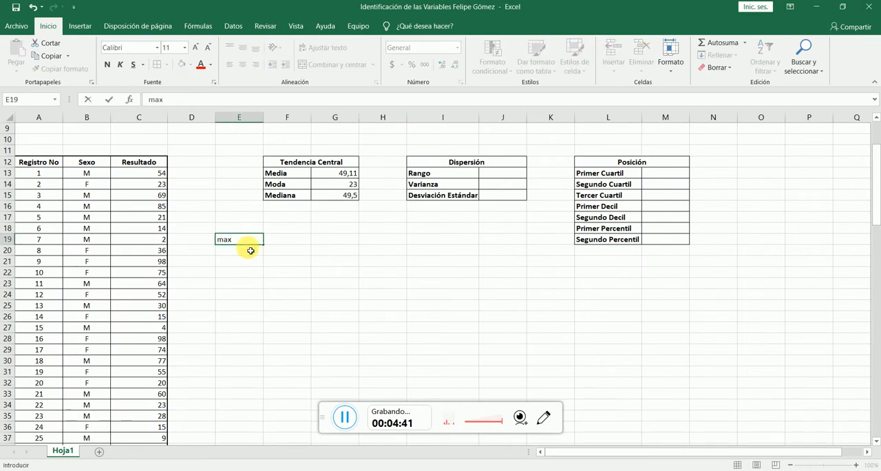
{"action": "key", "text": "Return"}
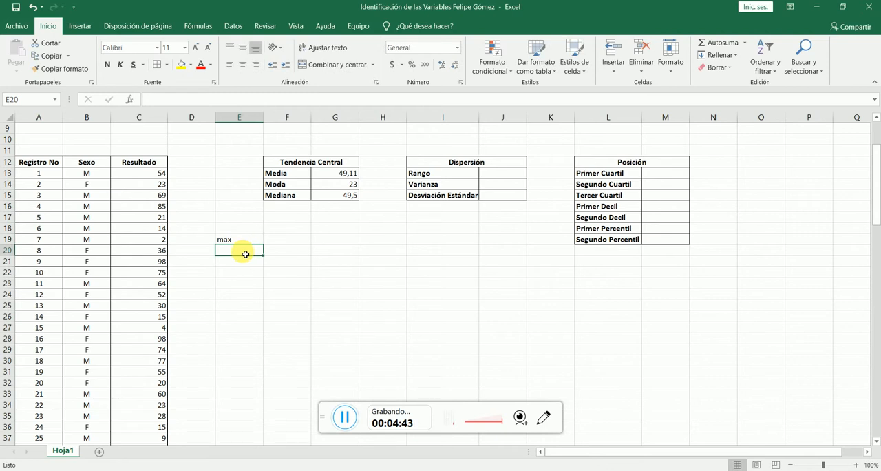
{"action": "type", "text": "min"}
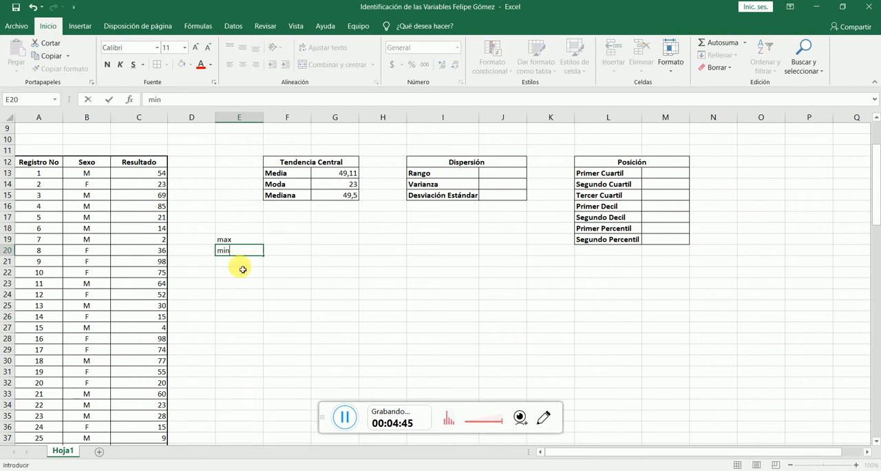
{"action": "key", "text": "Return"}
- Calculate the maximum in cell F19 with the MAX function over the Resultado column values
{"action": "left_click", "coordinate": [292, 243]}
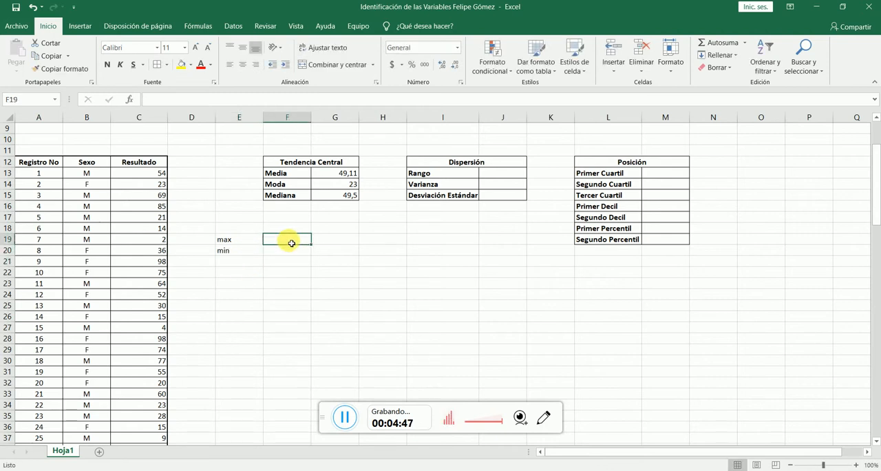
{"action": "type", "text": "=max"}
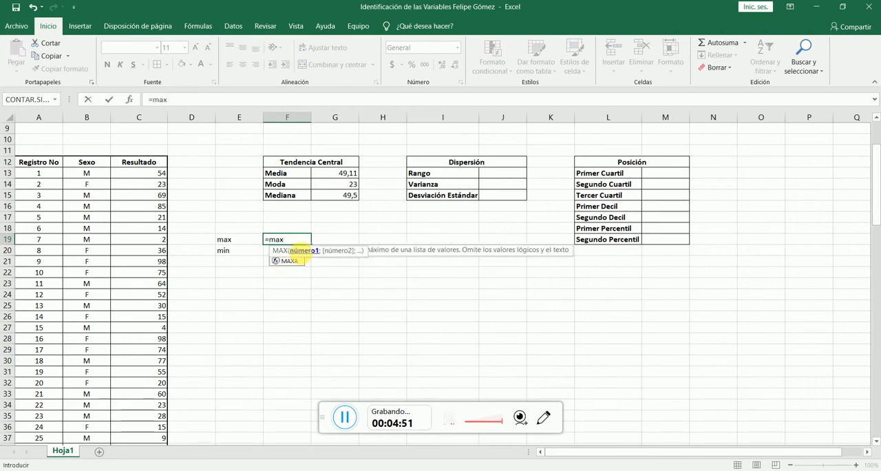
{"action": "double_click", "coordinate": [301, 253]}
{"action": "left_click_drag", "start_coordinate": [156, 173], "coordinate": [158, 428]}
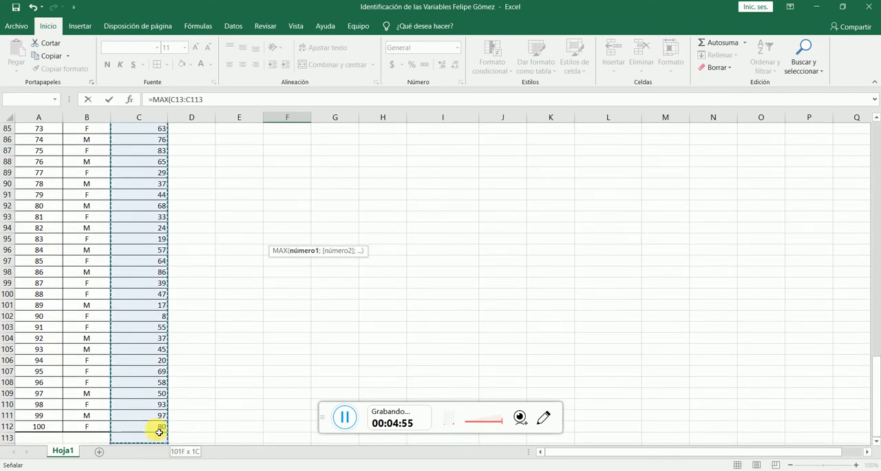
{"action": "key", "text": "Return"}
- Calculate the minimum in cell F20 with the MIN function over the Resultado column values
{"action": "scroll", "coordinate": [355, 208], "scroll_direction": "up", "scroll_amount": 2}
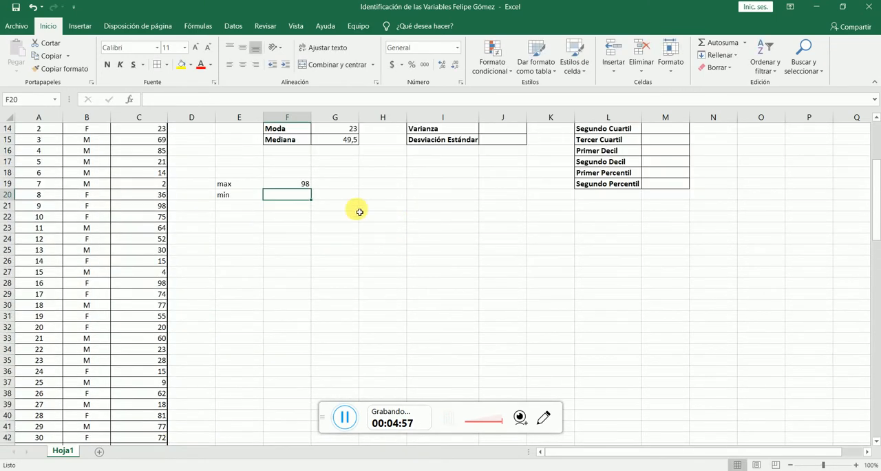
{"action": "scroll", "coordinate": [281, 179], "scroll_direction": "up", "scroll_amount": 1}
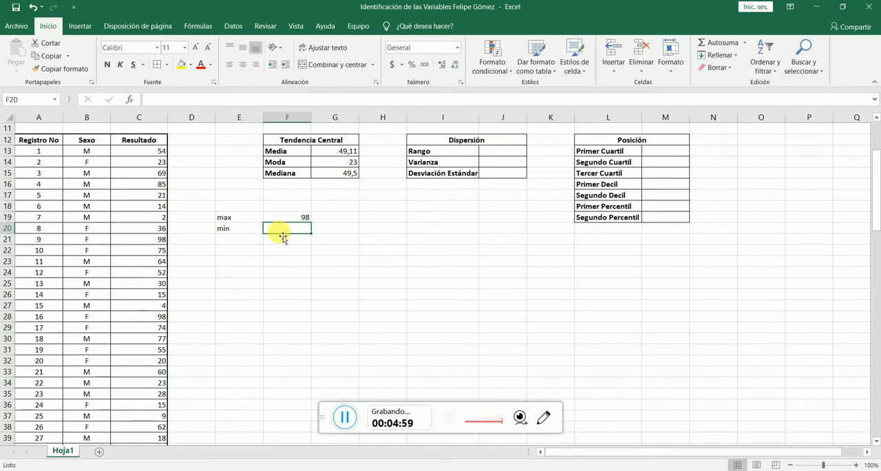
{"action": "type", "text": "="}
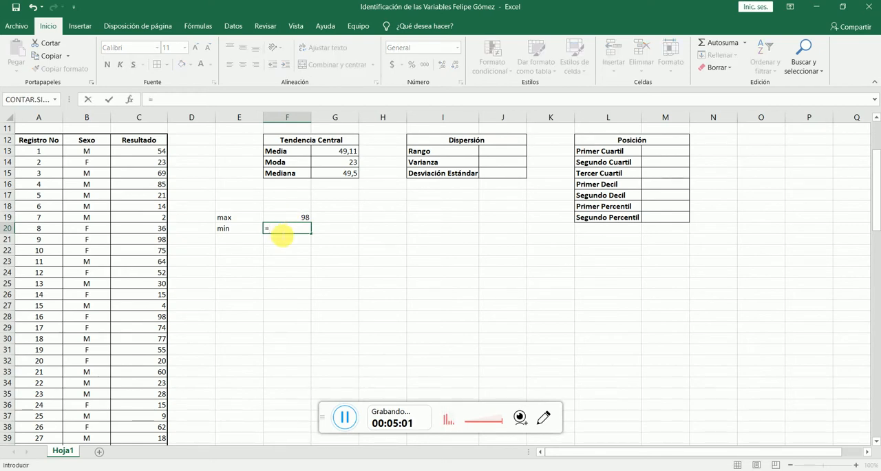
{"action": "type", "text": "min"}
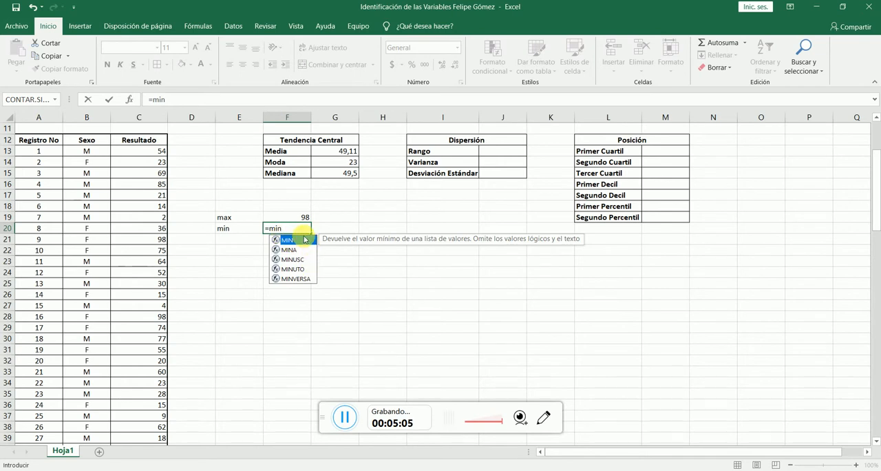
{"action": "double_click", "coordinate": [305, 244]}
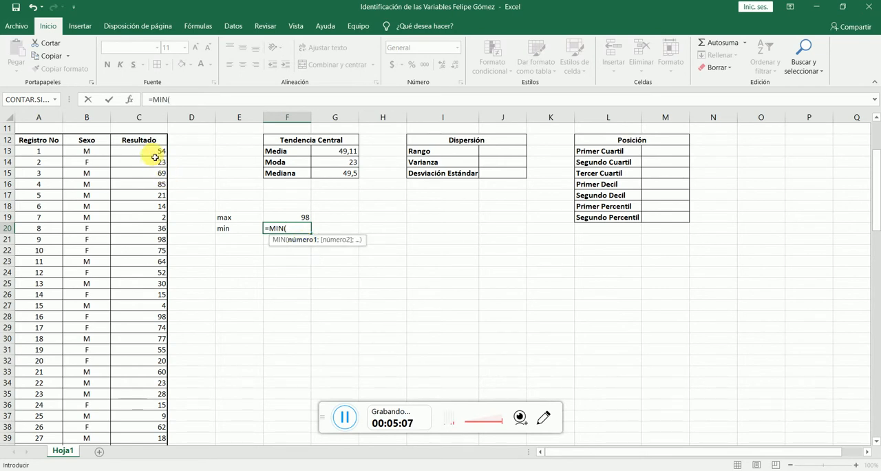
{"action": "left_click_drag", "start_coordinate": [153, 156], "coordinate": [144, 432]}
{"action": "key", "text": "Return"}
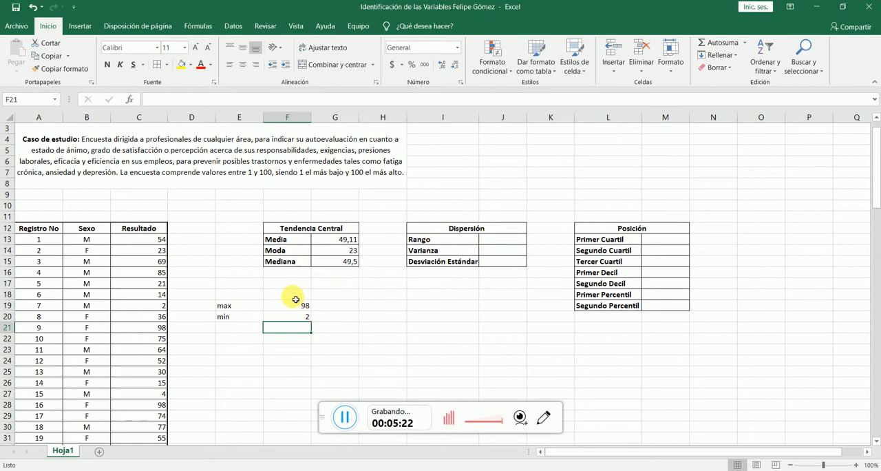
- Calculate the Rango in cell J13 by subtracting the minimum from the maximum with the formula =F19-F20
{"action": "left_click", "coordinate": [501, 240]}
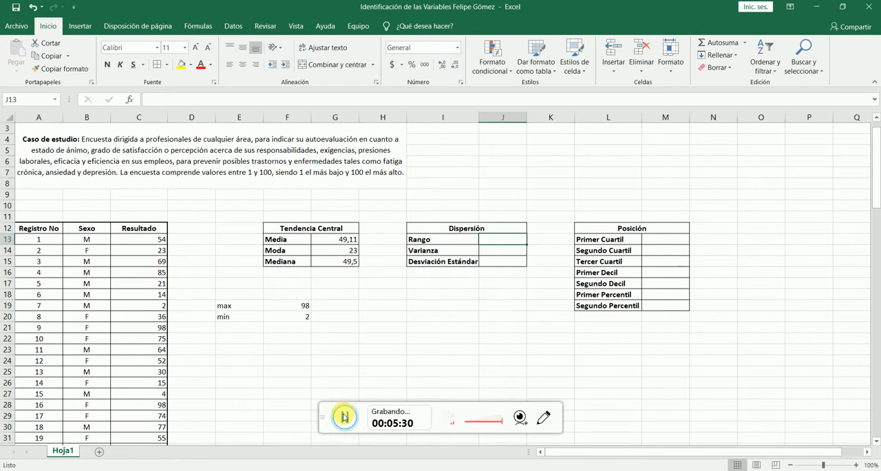
{"action": "left_click", "coordinate": [318, 418]}
{"action": "left_click", "coordinate": [506, 240]}
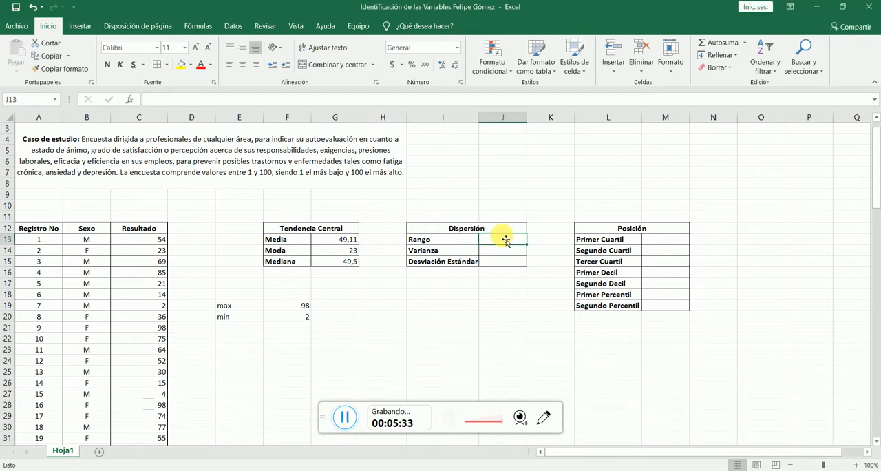
{"action": "type", "text": "="}
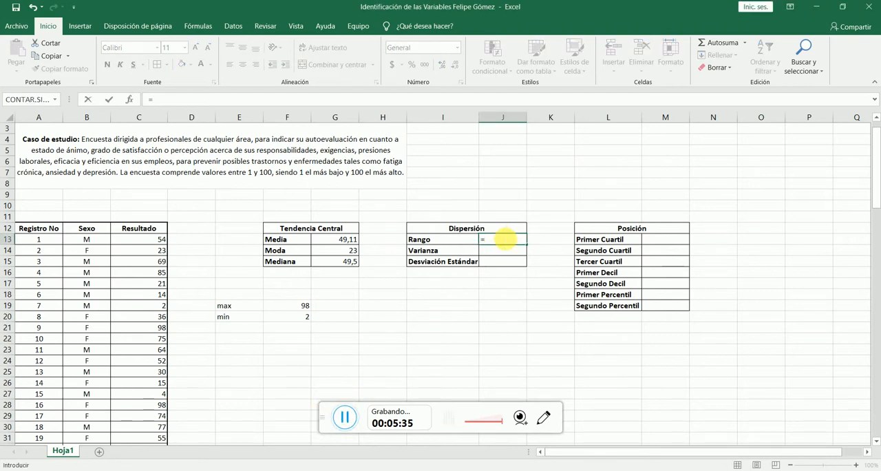
{"action": "left_click", "coordinate": [287, 307]}
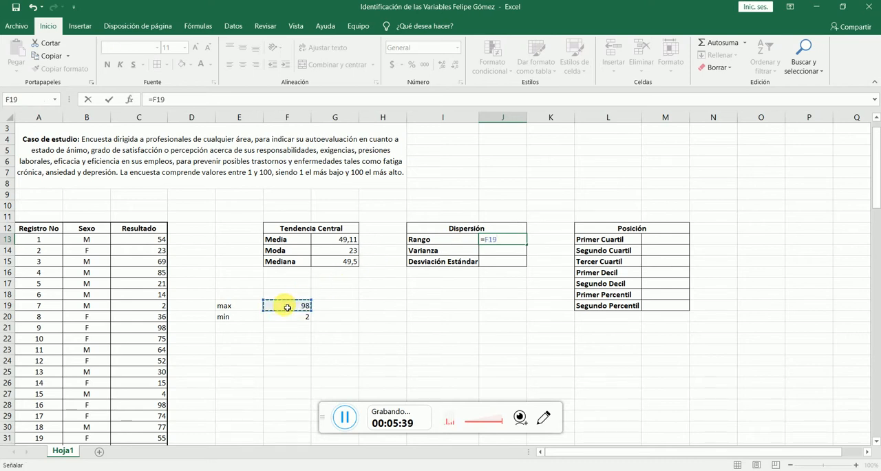
{"action": "type", "text": "-"}
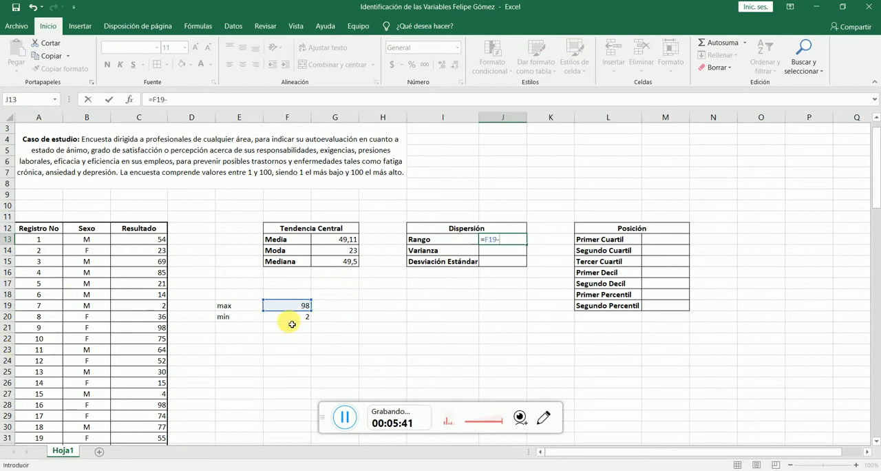
{"action": "left_click", "coordinate": [292, 320]}
{"action": "key", "text": "Return"}
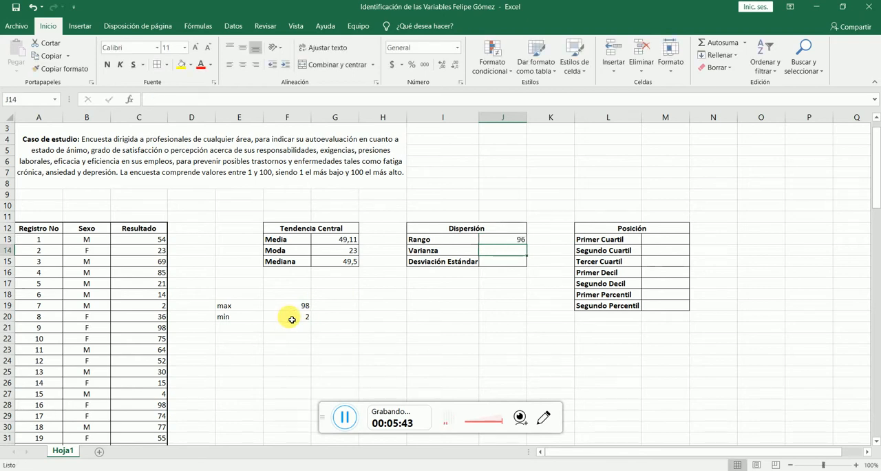
- Read the sample variance definition, its formulas and worked example in the Chrome PDF, and return to the Excel workbook
{"action": "left_click", "coordinate": [344, 418]}
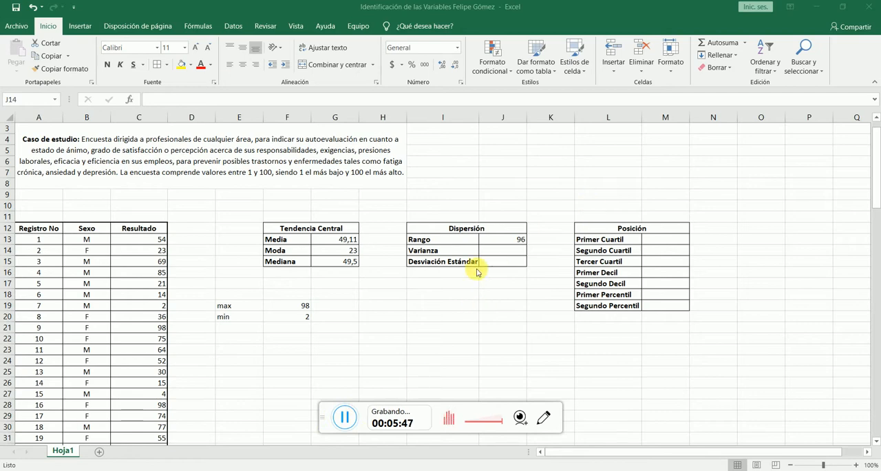
{"action": "key", "text": "alt+Tab"}
{"action": "left_click", "coordinate": [234, 7]}
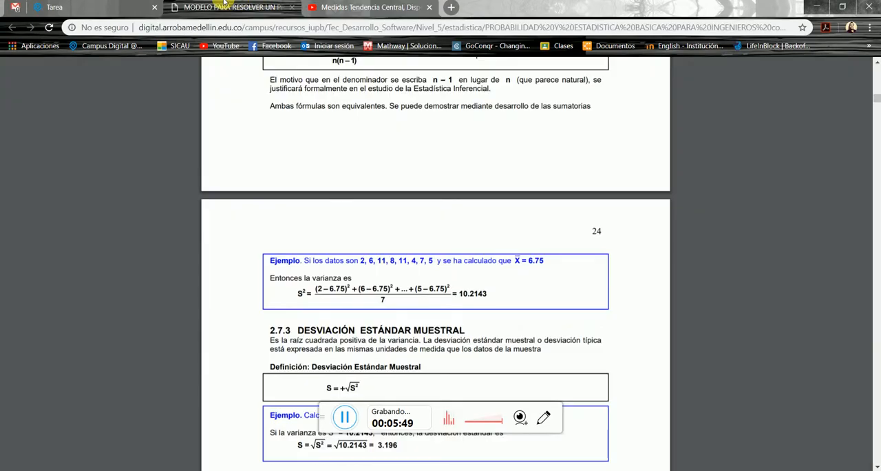
{"action": "scroll", "coordinate": [393, 270], "scroll_direction": "up", "scroll_amount": 5}
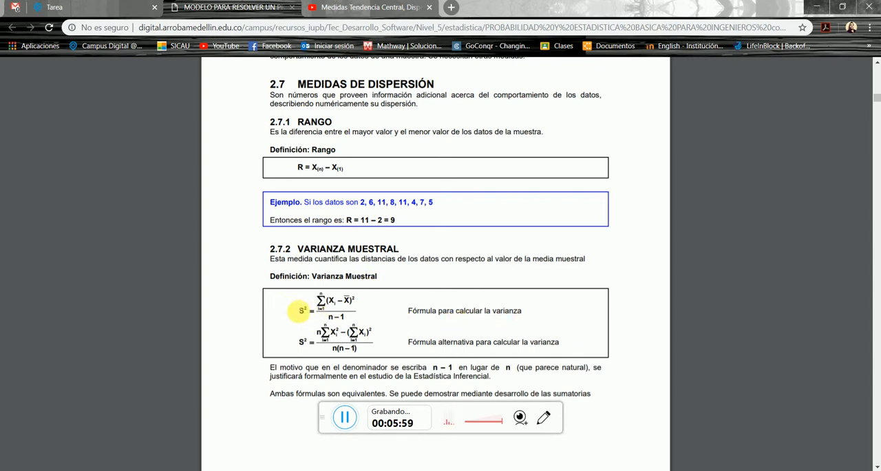
{"action": "scroll", "coordinate": [416, 286], "scroll_direction": "down", "scroll_amount": 5}
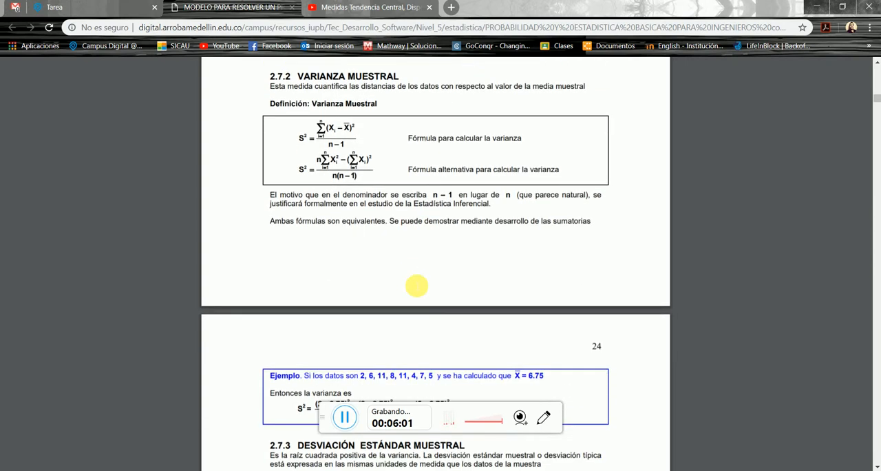
{"action": "scroll", "coordinate": [417, 285], "scroll_direction": "down", "scroll_amount": 5}
{"action": "scroll", "coordinate": [416, 282], "scroll_direction": "up", "scroll_amount": 2}
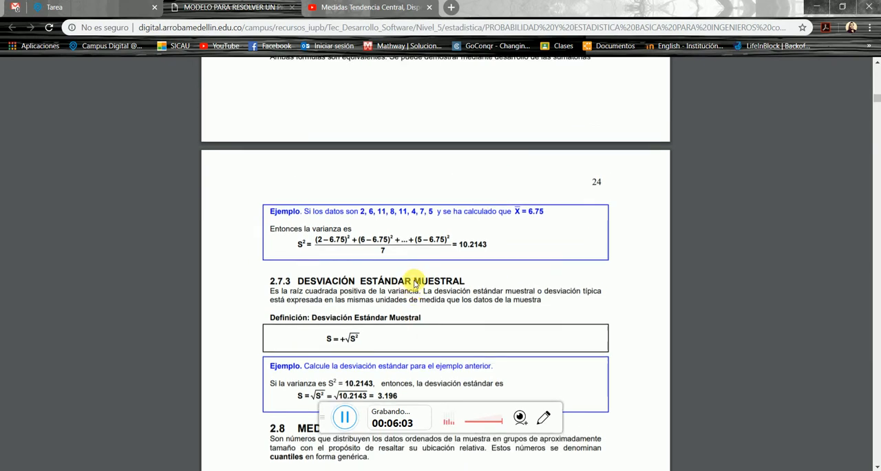
{"action": "scroll", "coordinate": [416, 282], "scroll_direction": "up", "scroll_amount": 1}
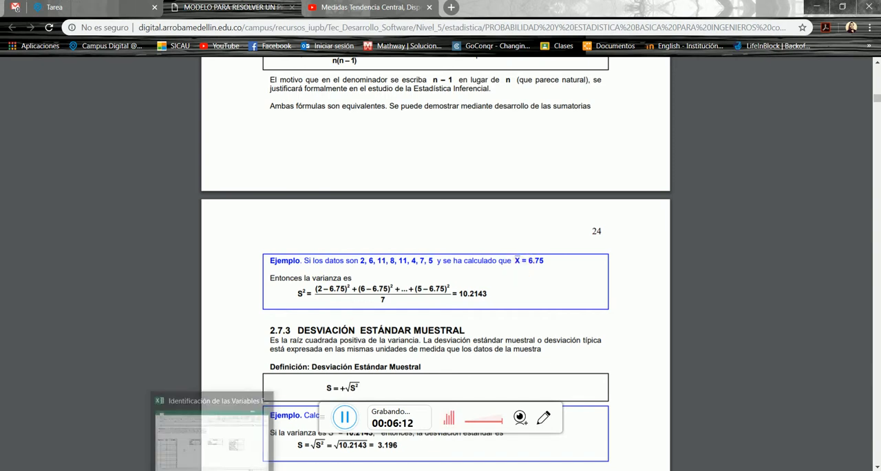
{"action": "left_click", "coordinate": [234, 441]}
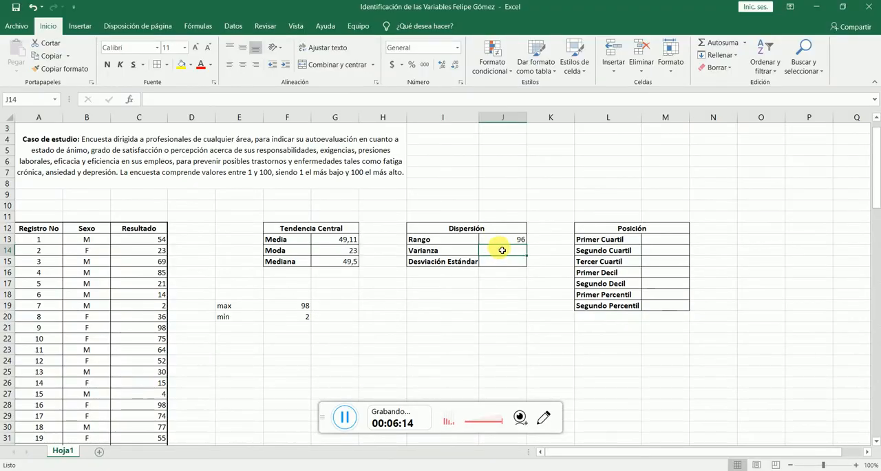
- Calculate the Varianza in cell J14 with the VAR function over the Resultado values C13:C112
{"action": "type", "text": "=var"}
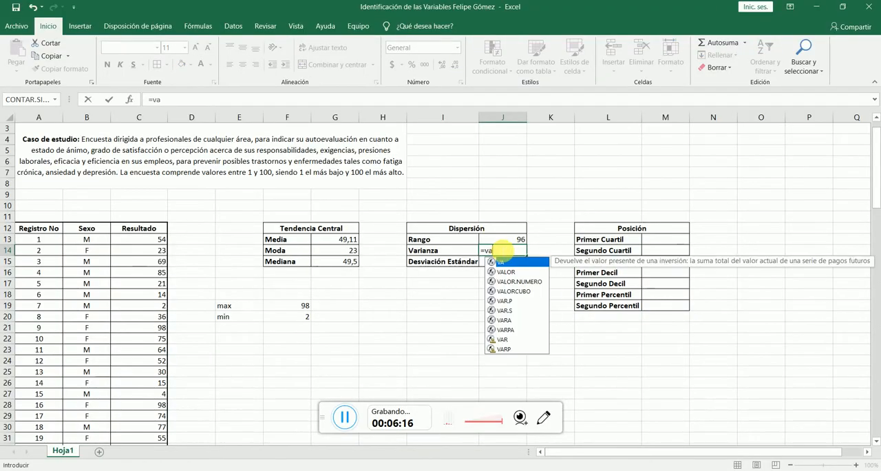
{"action": "left_click", "coordinate": [345, 420]}
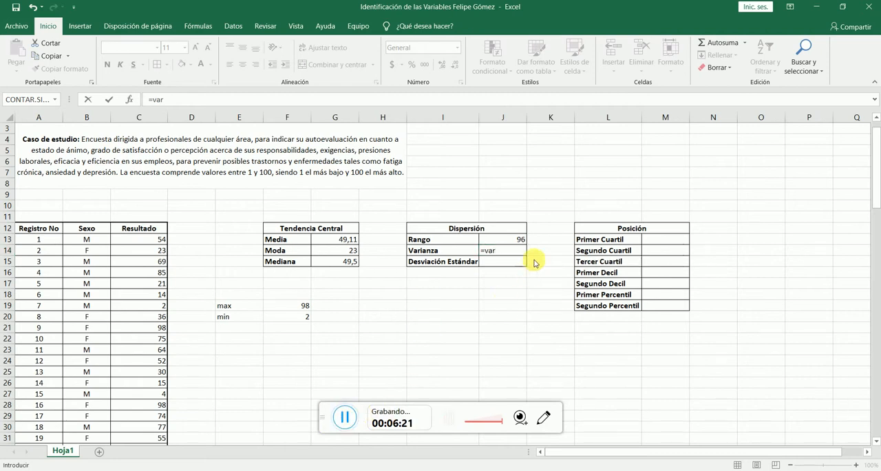
{"action": "left_click", "coordinate": [509, 256]}
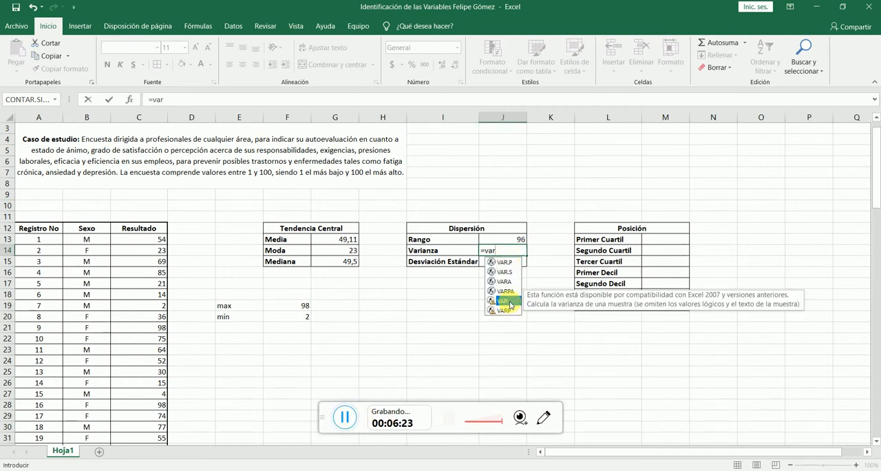
{"action": "double_click", "coordinate": [506, 301]}
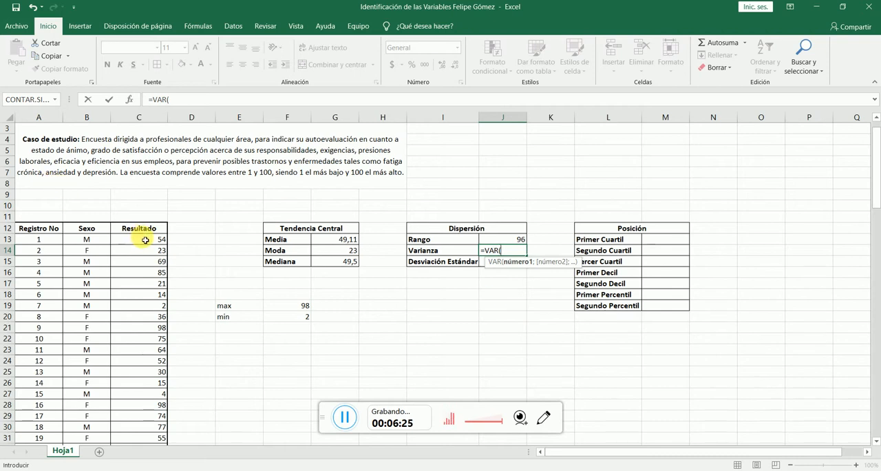
{"action": "left_click_drag", "start_coordinate": [138, 239], "coordinate": [137, 347]}
{"action": "left_click_drag", "start_coordinate": [148, 442], "coordinate": [148, 429]}
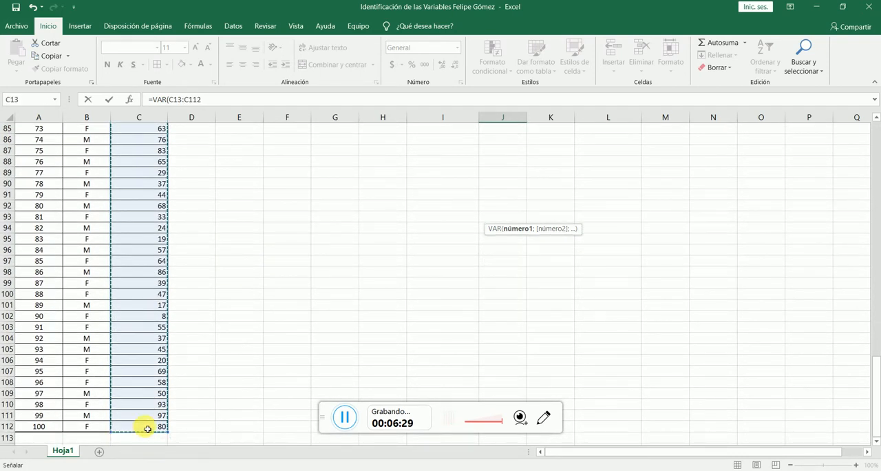
{"action": "key", "text": "Return"}
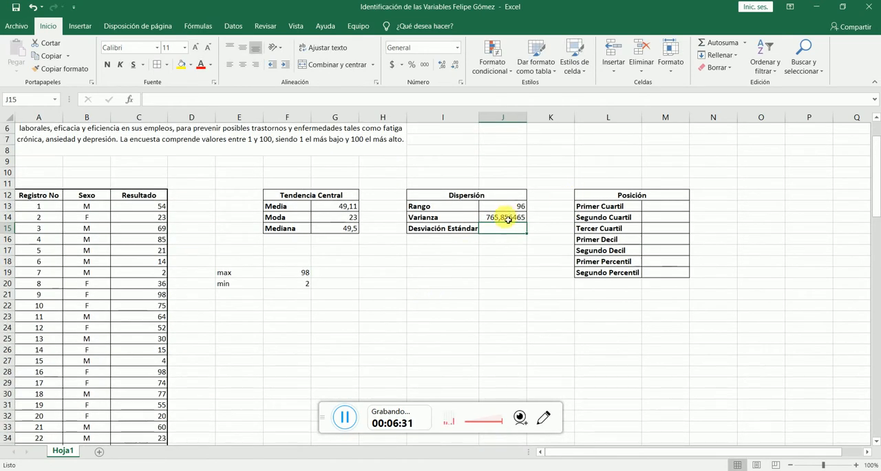
- Reduce the displayed decimals of the Varianza in cell J14 to three
{"action": "left_click", "coordinate": [507, 219]}
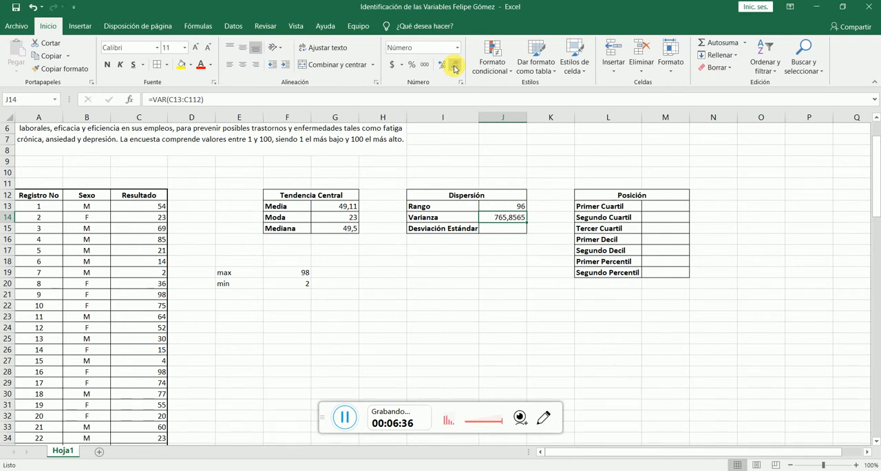
{"action": "left_click", "coordinate": [455, 66]}
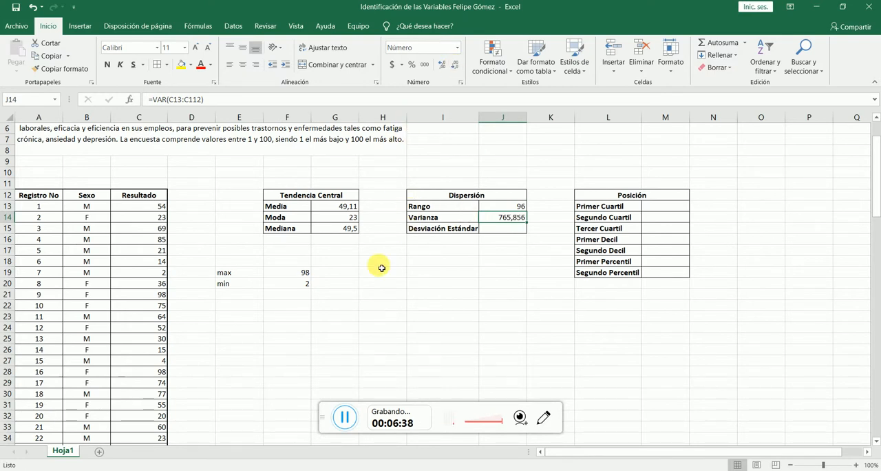
{"action": "left_click", "coordinate": [344, 418]}
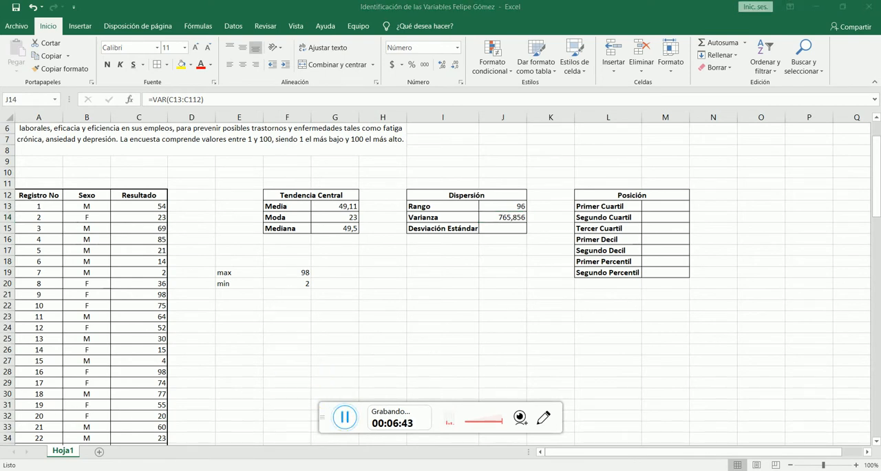
- Read the sample standard deviation definition, formula and worked example in the Chrome PDF, and return to the Excel workbook
{"action": "mouse_move", "coordinate": [126, 470]}
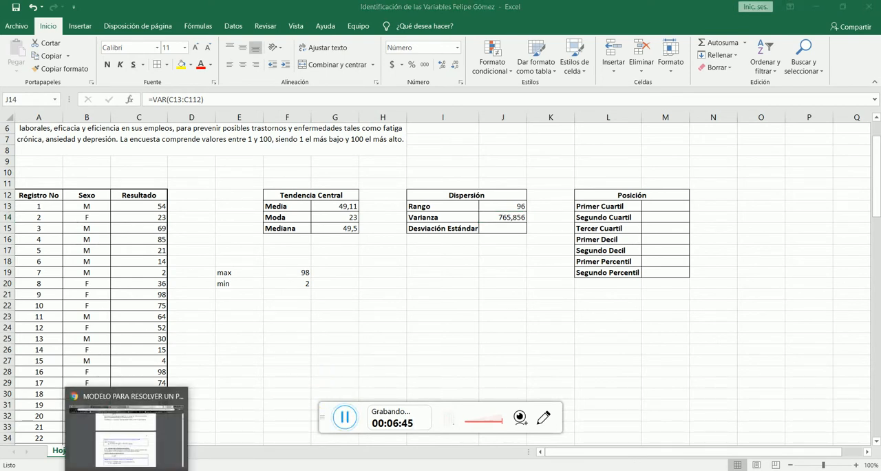
{"action": "left_click", "coordinate": [148, 456]}
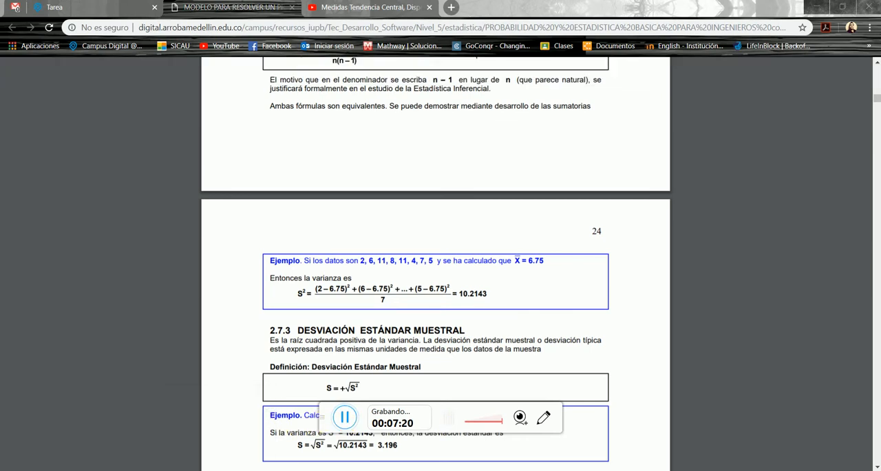
{"action": "left_click", "coordinate": [296, 470]}
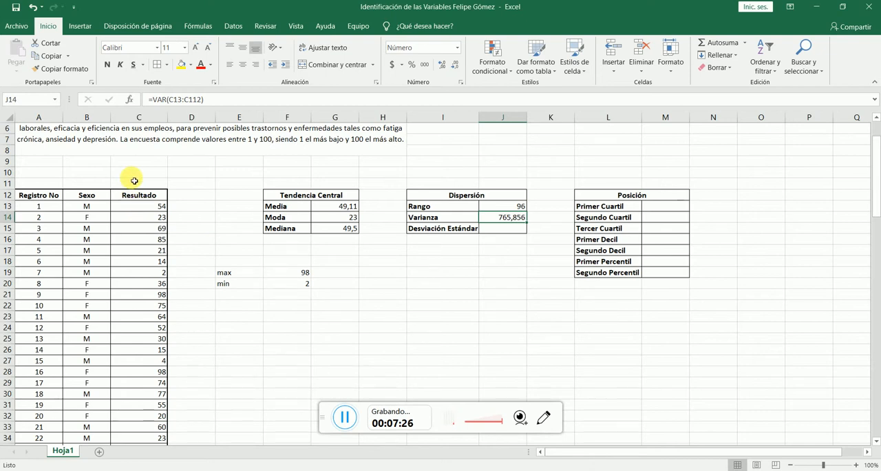
{"action": "left_click", "coordinate": [345, 416]}
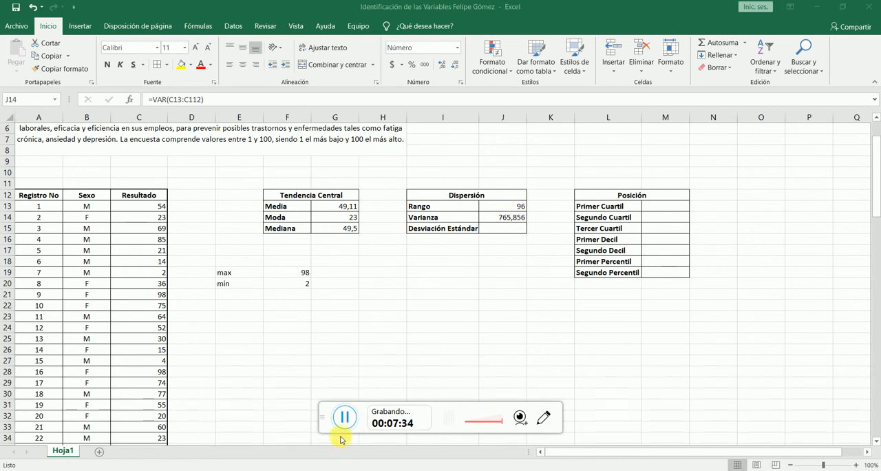
- Calculate the Desviación Estándar in cell J15 with the DESVEST function over the Resultado values C13:C112
{"action": "left_click", "coordinate": [504, 227]}
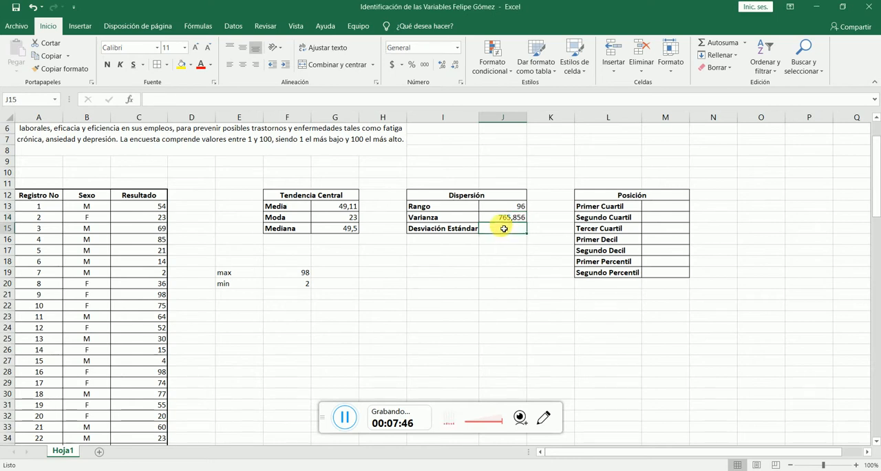
{"action": "type", "text": "=desves"}
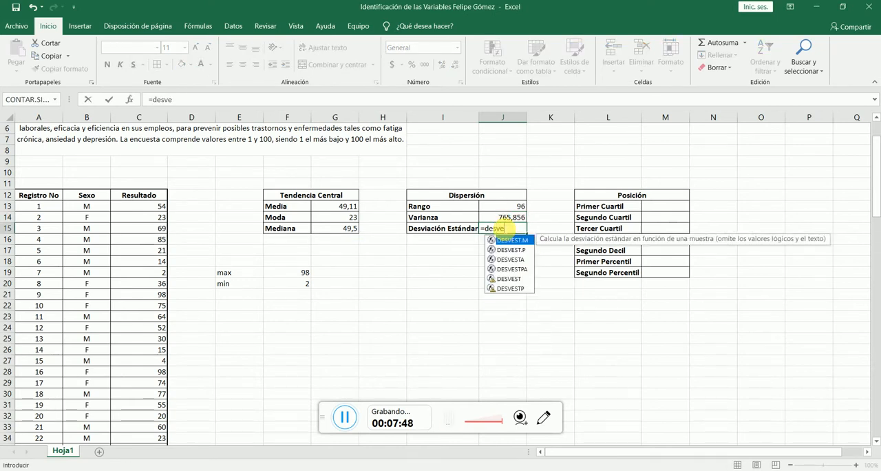
{"action": "double_click", "coordinate": [500, 279]}
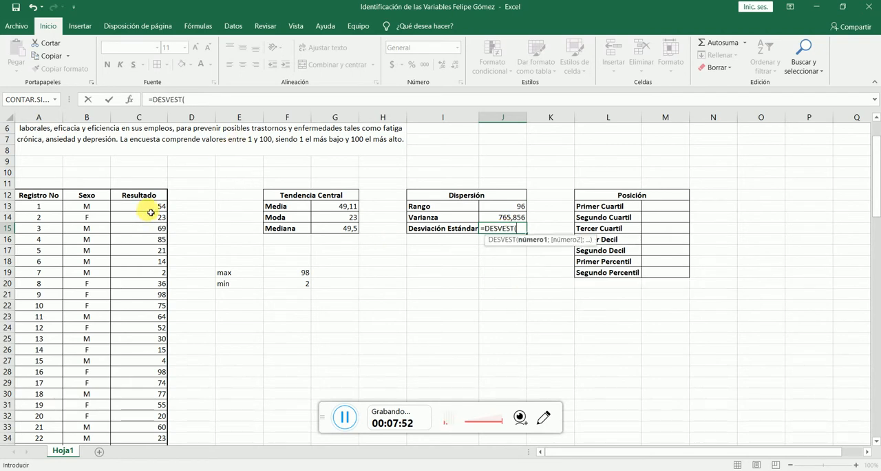
{"action": "left_click_drag", "start_coordinate": [150, 206], "coordinate": [149, 410]}
{"action": "key", "text": "Return"}
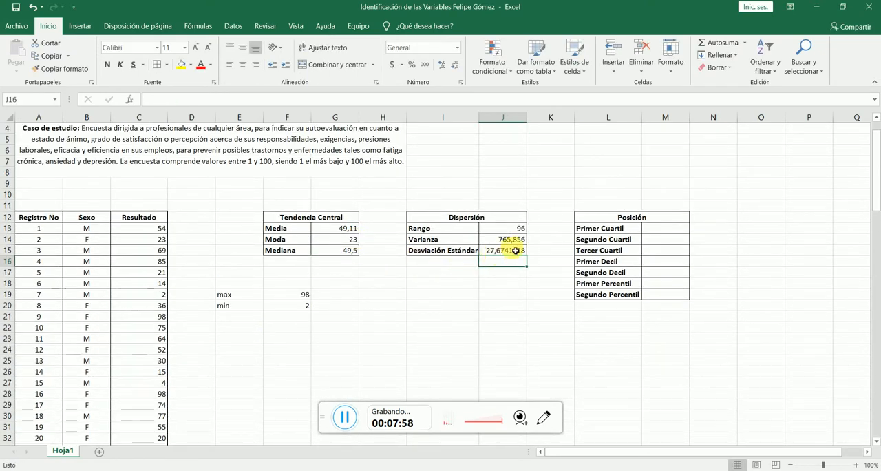
- Reduce the displayed decimals of the Desviación Estándar in cell J15 to three
{"action": "left_click", "coordinate": [515, 251]}
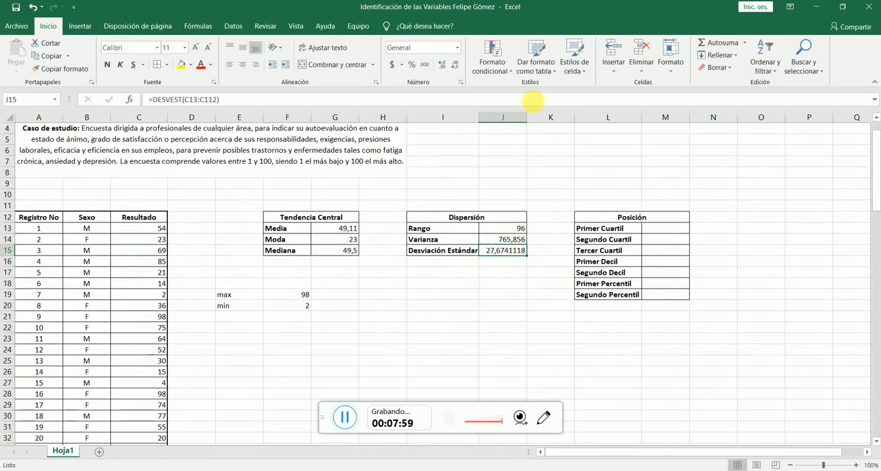
{"action": "left_click", "coordinate": [458, 65]}
{"action": "left_click", "coordinate": [457, 65]}
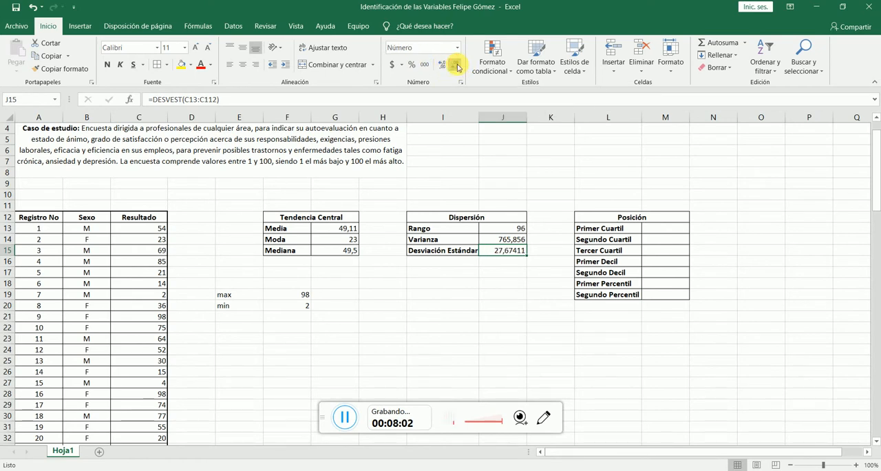
{"action": "left_click", "coordinate": [457, 66]}
{"action": "left_click", "coordinate": [457, 65]}
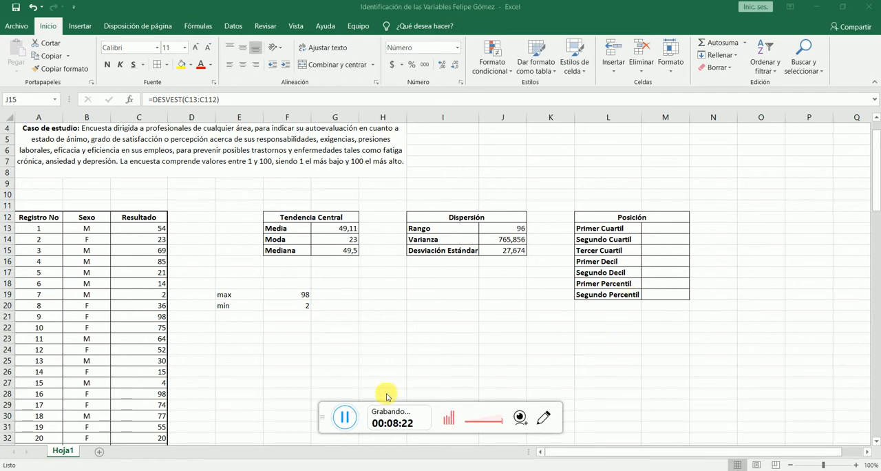
- Read the quartile definitions in the Chrome PDF, highlighting the 25%, 50% and 75% shares, and return to the Excel workbook
{"action": "left_click", "coordinate": [346, 418]}
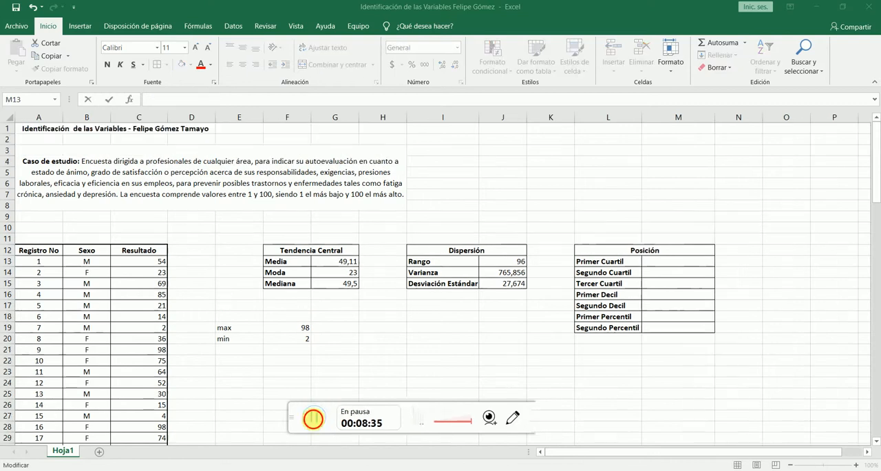
{"action": "left_click", "coordinate": [311, 415]}
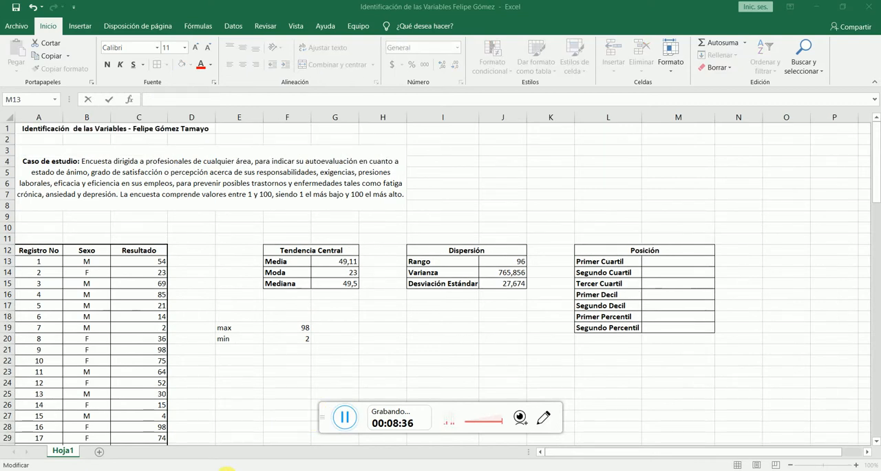
{"action": "left_click", "coordinate": [123, 470]}
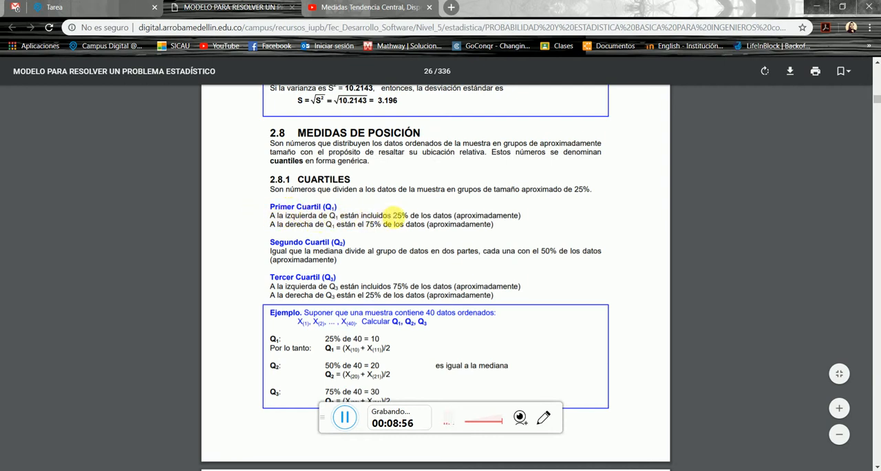
{"action": "left_click_drag", "start_coordinate": [392, 215], "coordinate": [408, 214]}
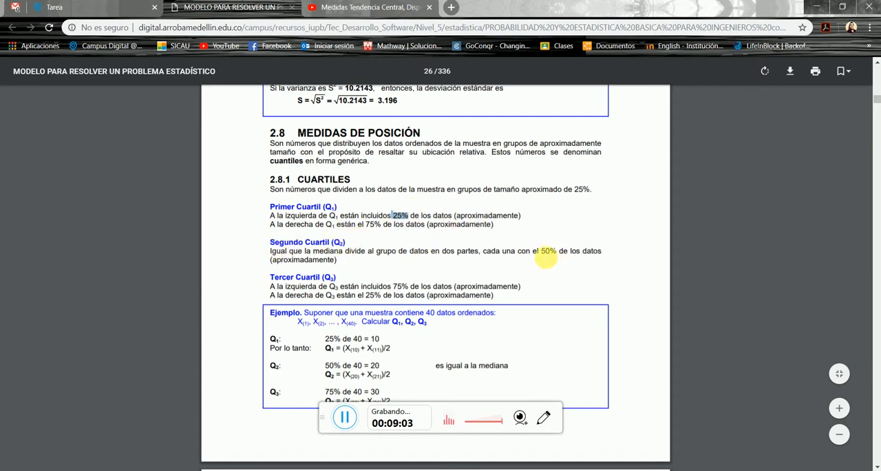
{"action": "left_click_drag", "start_coordinate": [539, 250], "coordinate": [557, 252]}
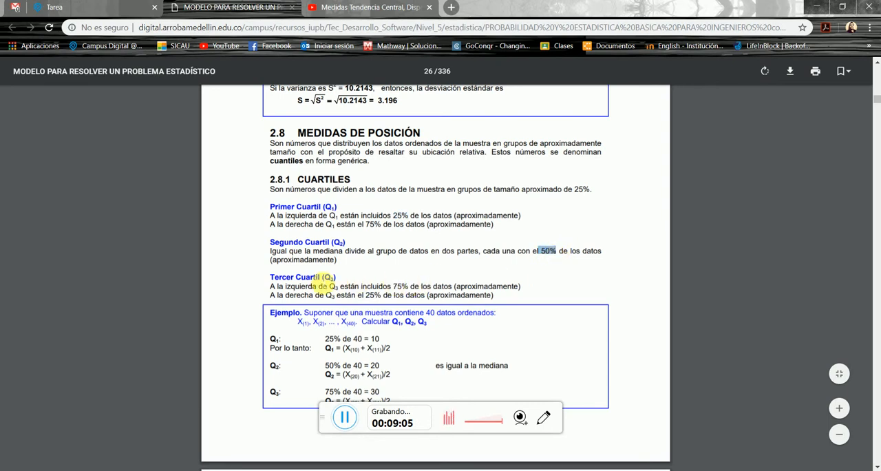
{"action": "left_click_drag", "start_coordinate": [391, 286], "coordinate": [409, 287]}
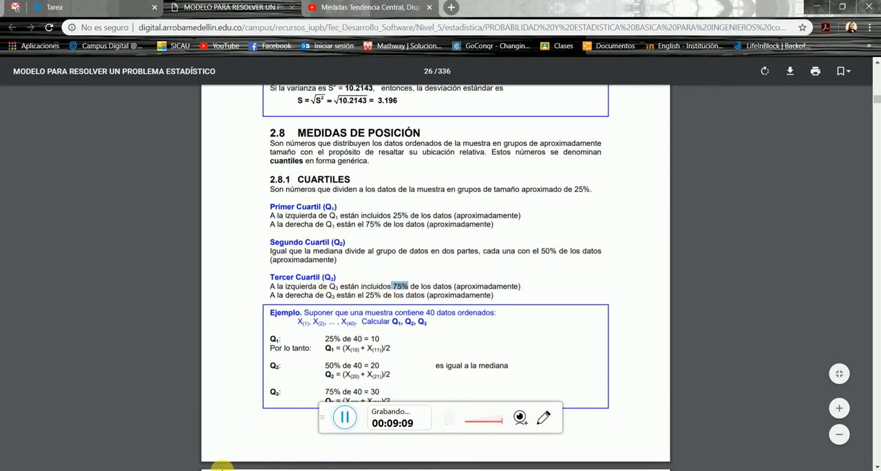
{"action": "left_click", "coordinate": [214, 468]}
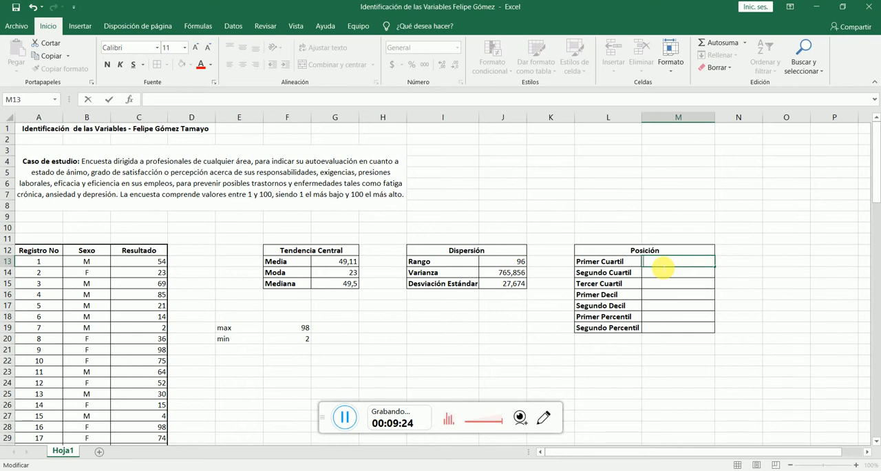
- Calculate the Primer Cuartil in cell M13 with the PERCENTIL function over C13:C112 and k set to 0,25
{"action": "type", "text": "=per"}
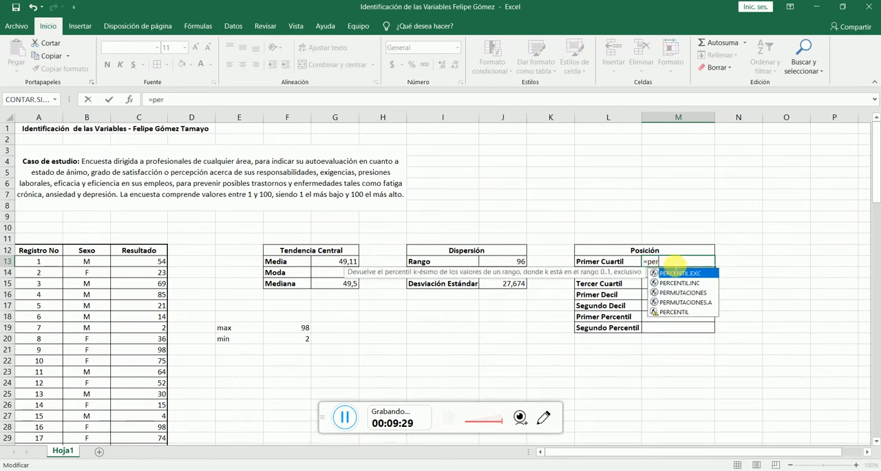
{"action": "double_click", "coordinate": [695, 314]}
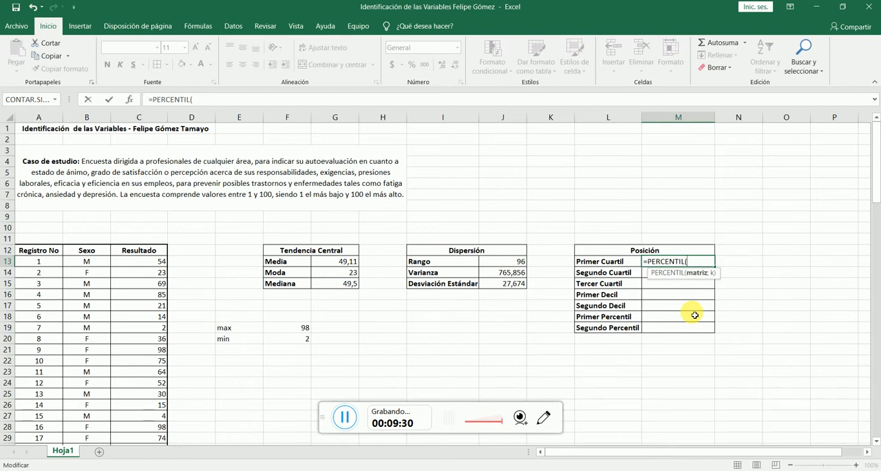
{"action": "left_click_drag", "start_coordinate": [134, 264], "coordinate": [151, 429]}
{"action": "scroll", "coordinate": [526, 311], "scroll_direction": "up", "scroll_amount": 10}
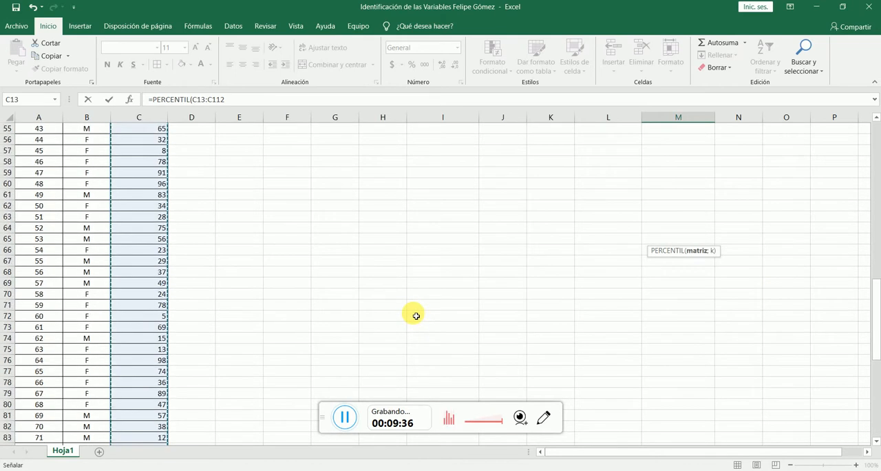
{"action": "scroll", "coordinate": [416, 316], "scroll_direction": "up", "scroll_amount": 18}
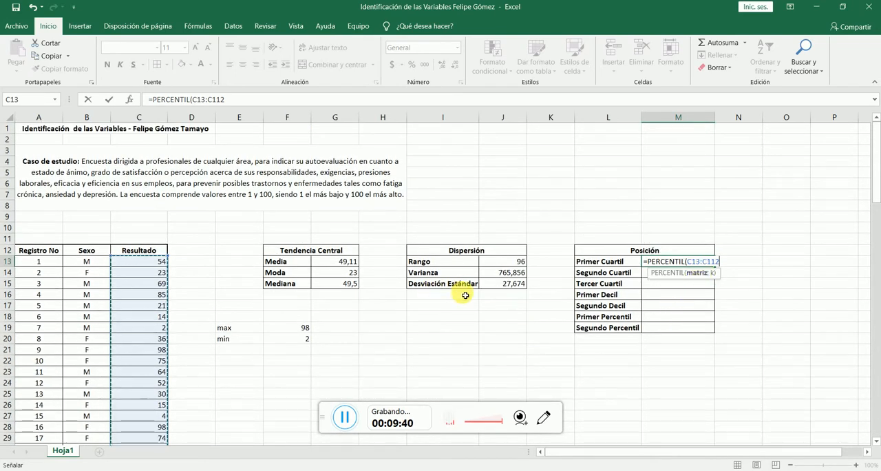
{"action": "type", "text": ";"}
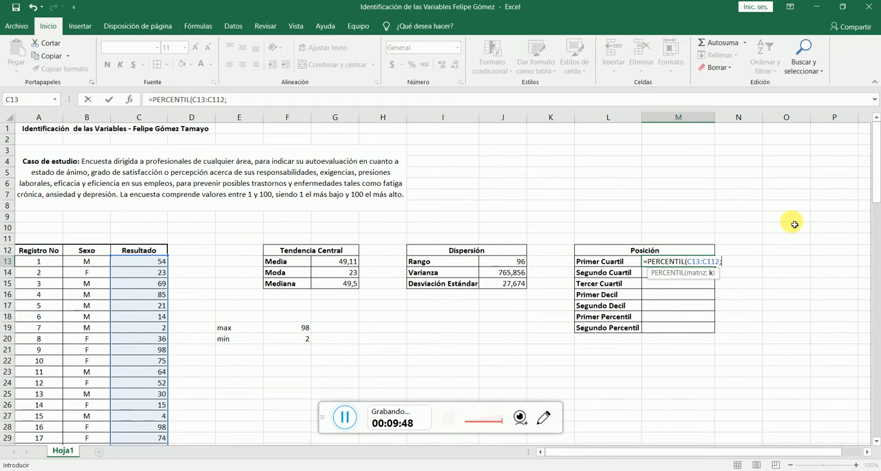
{"action": "type", "text": "0,25"}
{"action": "key", "text": "Return"}
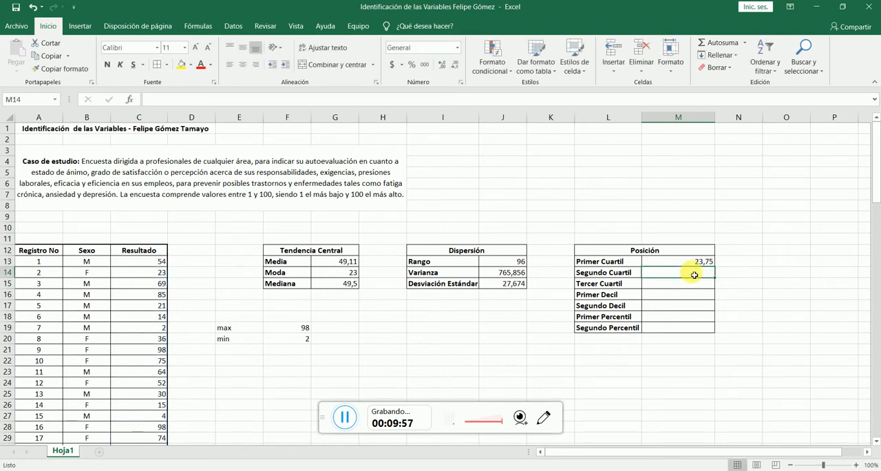
{"action": "type", "text": "="}
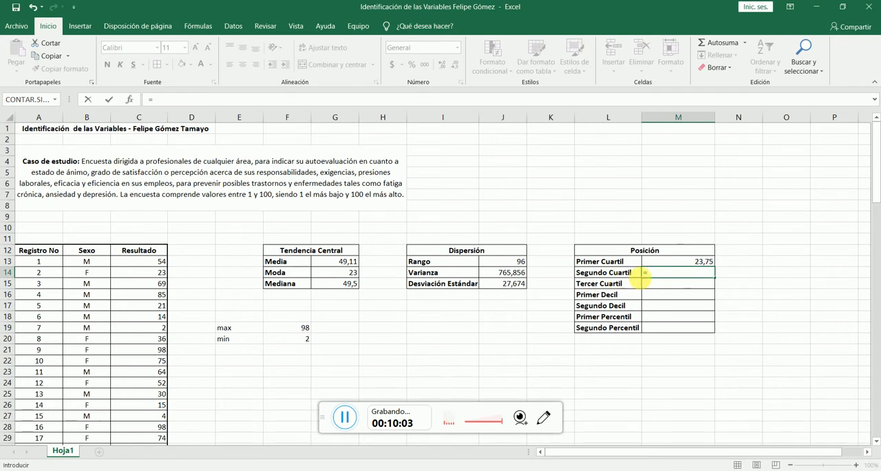
{"action": "left_click", "coordinate": [714, 261]}
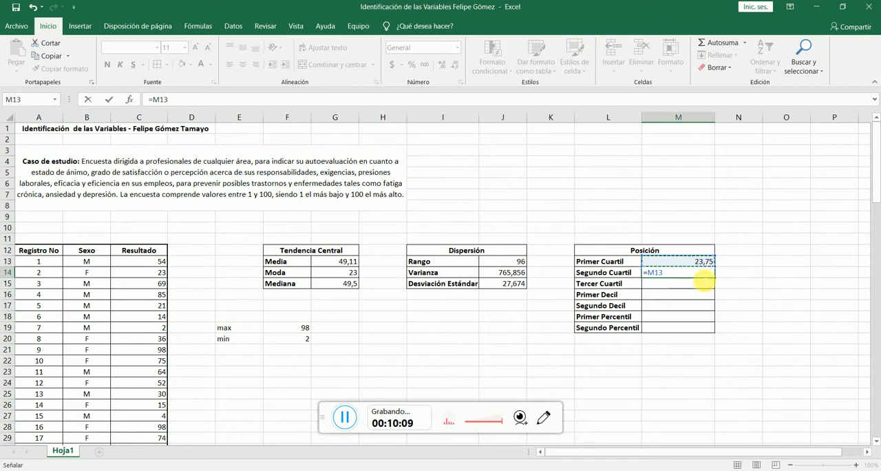
{"action": "key", "text": "BackSpace"}
{"action": "key", "text": "BackSpace"}
{"action": "key", "text": "BackSpace"}
{"action": "key", "text": "BackSpace"}
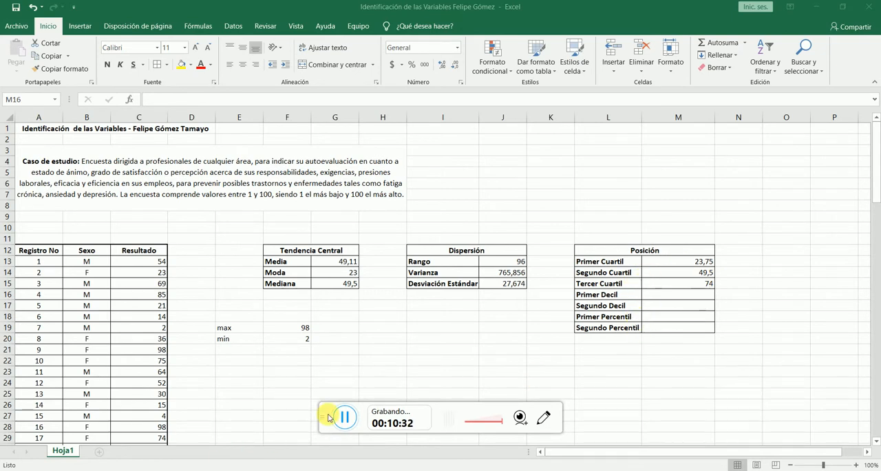
- Calculate the Primer Percentil in cell M18 with the PERCENTIL function over C13:C112 and k set to 0,10
{"action": "left_click", "coordinate": [664, 320]}
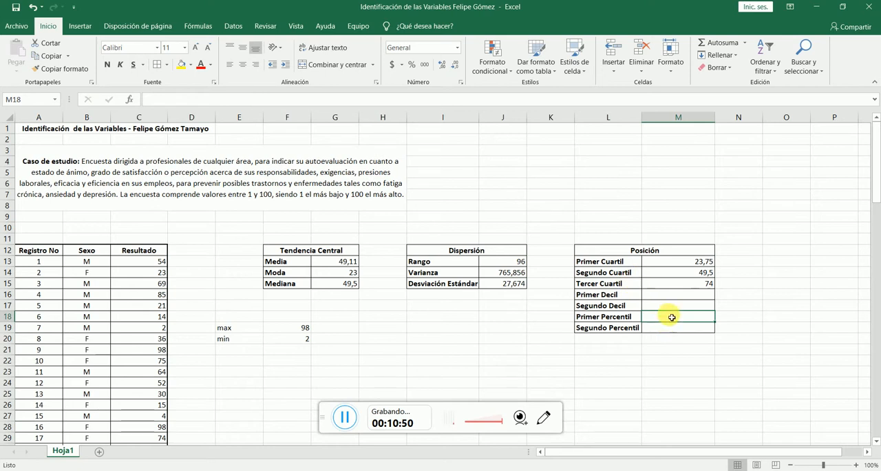
{"action": "type", "text": "="}
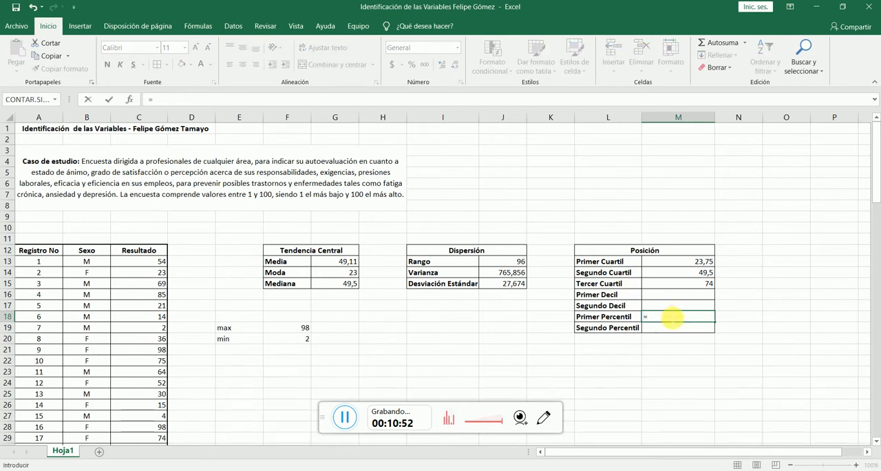
{"action": "type", "text": "per"}
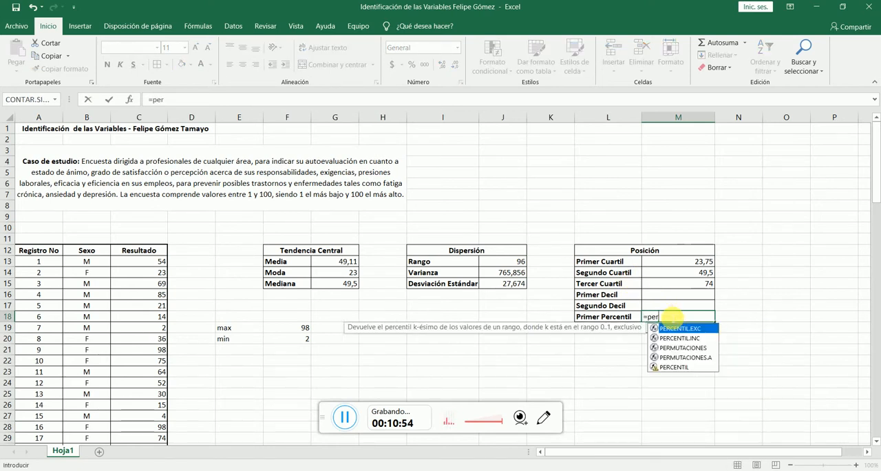
{"action": "double_click", "coordinate": [694, 368]}
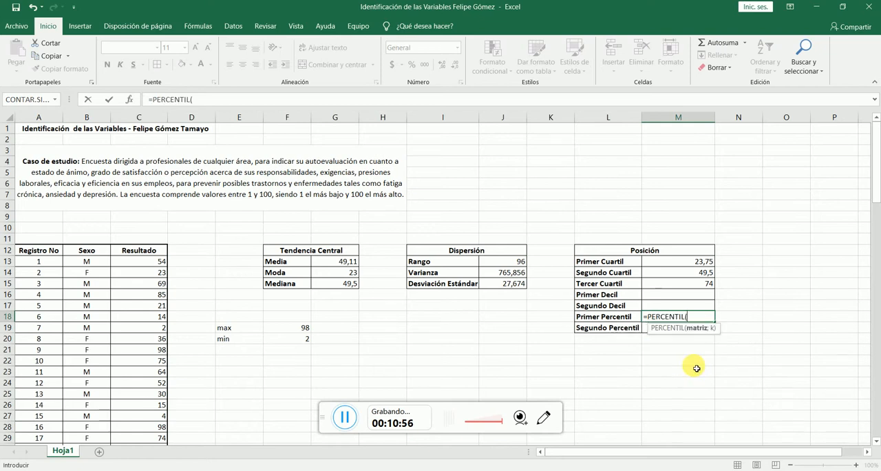
{"action": "left_click_drag", "start_coordinate": [142, 262], "coordinate": [157, 425]}
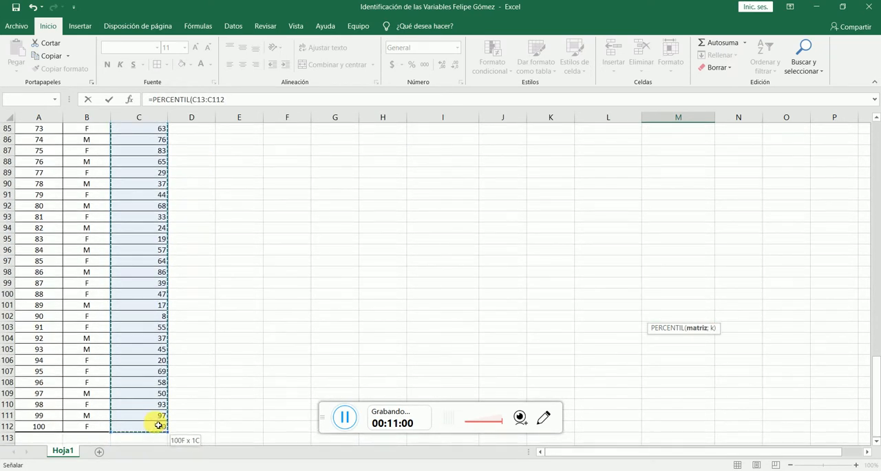
{"action": "scroll", "coordinate": [622, 222], "scroll_direction": "up", "scroll_amount": 20}
{"action": "scroll", "coordinate": [624, 226], "scroll_direction": "up", "scroll_amount": 5}
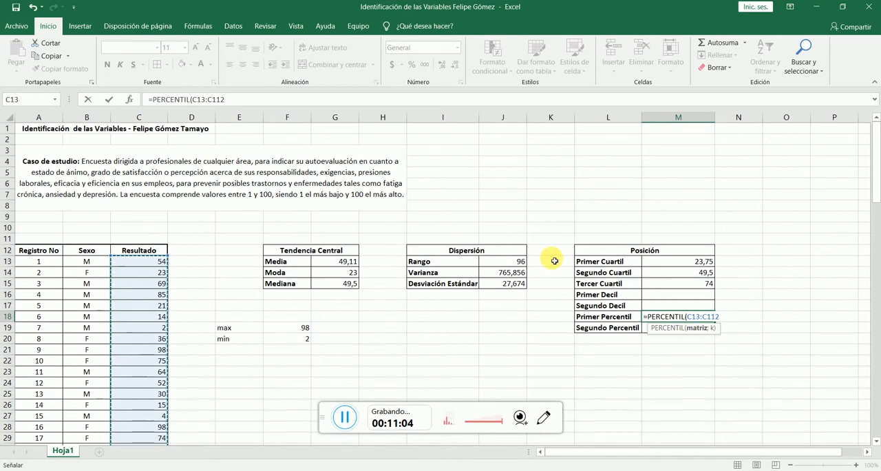
{"action": "type", "text": ";"}
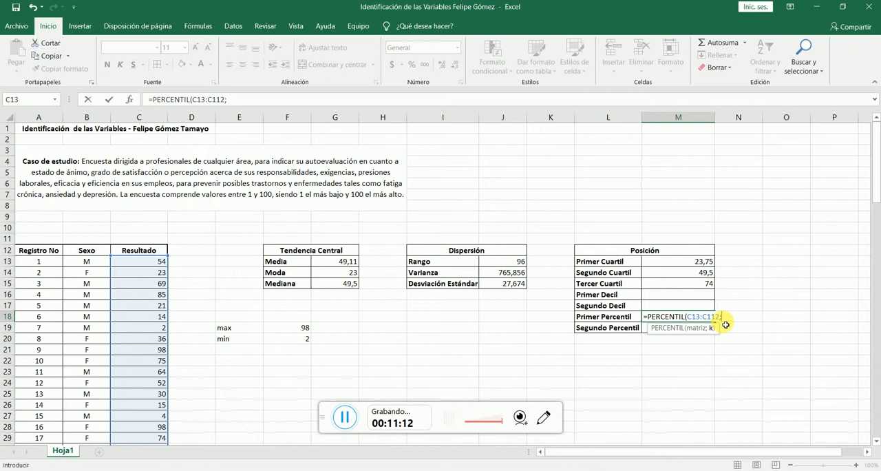
{"action": "left_click", "coordinate": [345, 417]}
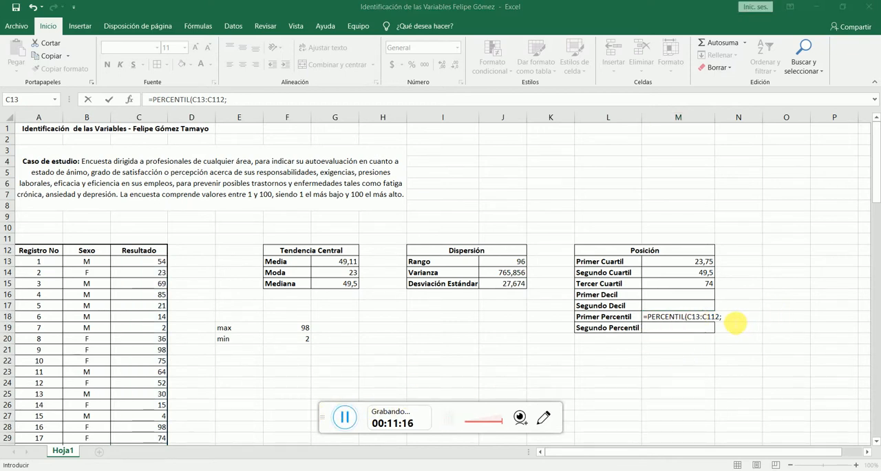
{"action": "left_click", "coordinate": [735, 323]}
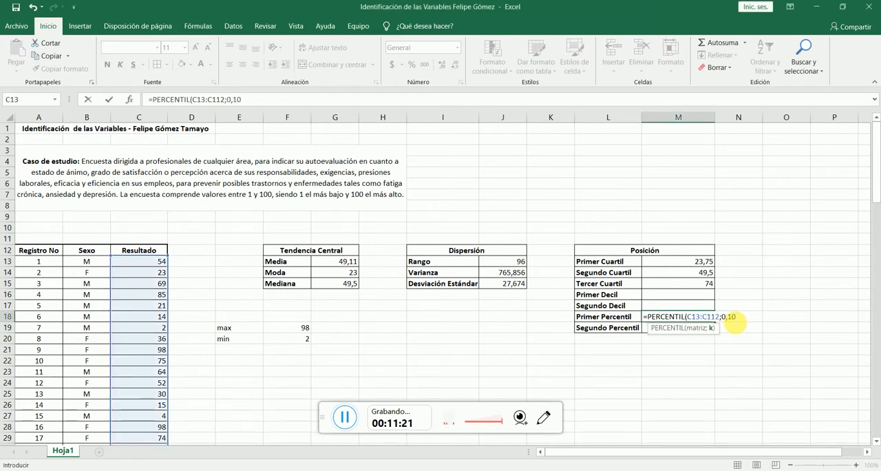
{"action": "type", "text": ")"}
{"action": "key", "text": "Return"}
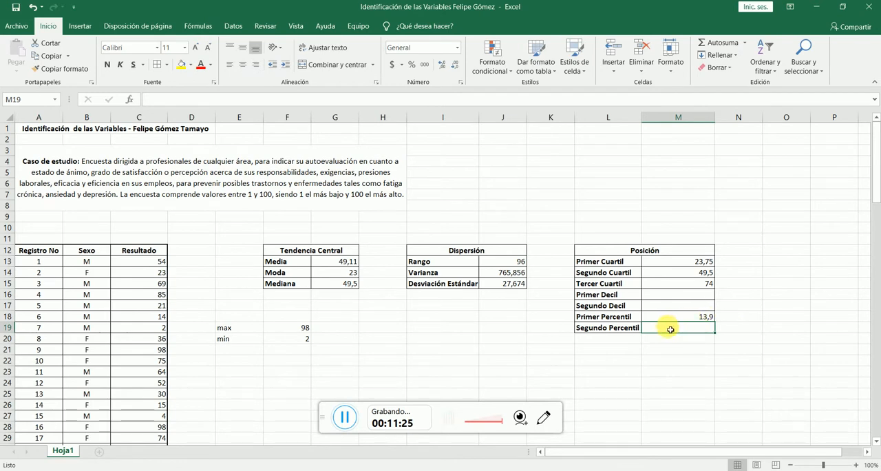
- Calculate the Segundo Percentil in cell M19 with the PERCENTIL function over C13:C112 and k set to 0,85
{"action": "type", "text": "=per"}
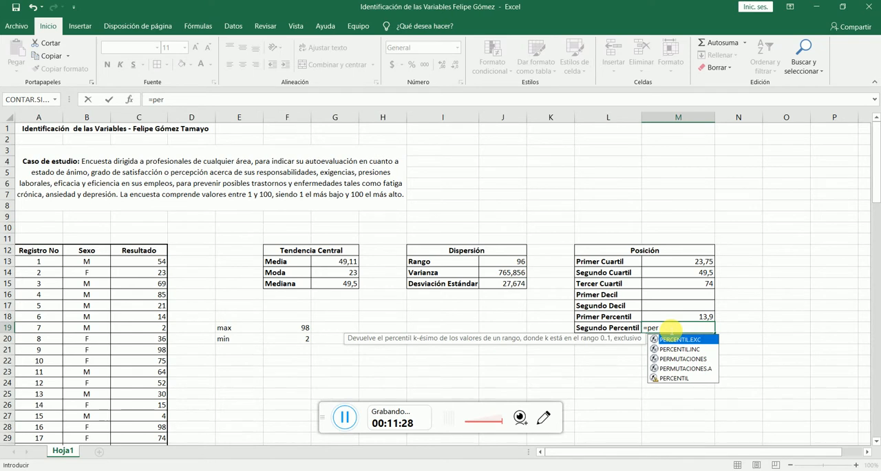
{"action": "left_click", "coordinate": [695, 378]}
{"action": "double_click", "coordinate": [695, 378]}
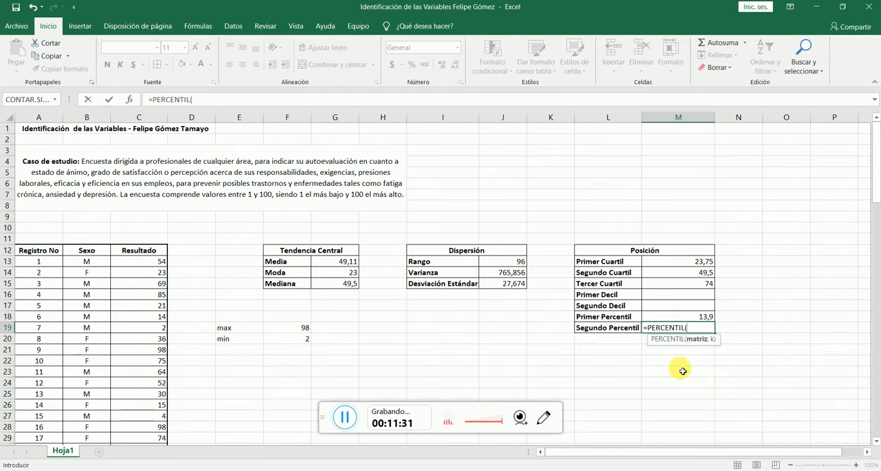
{"action": "left_click_drag", "start_coordinate": [150, 263], "coordinate": [142, 418]}
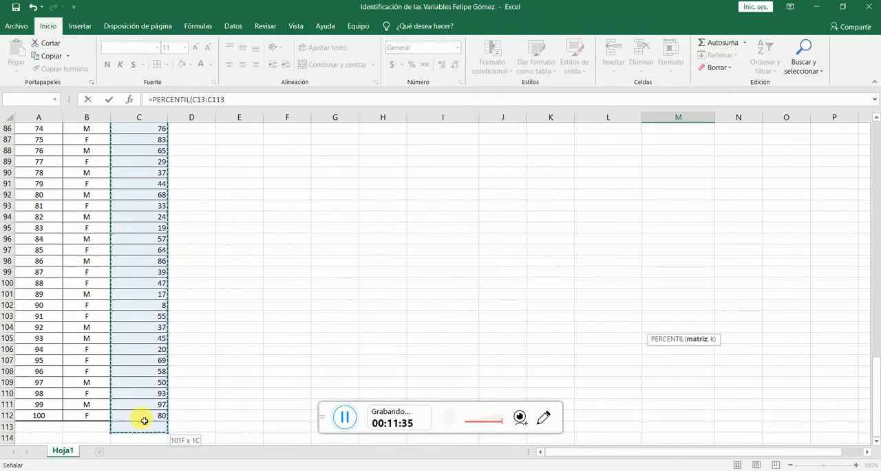
{"action": "scroll", "coordinate": [513, 257], "scroll_direction": "up", "scroll_amount": 6}
{"action": "scroll", "coordinate": [514, 257], "scroll_direction": "up", "scroll_amount": 20}
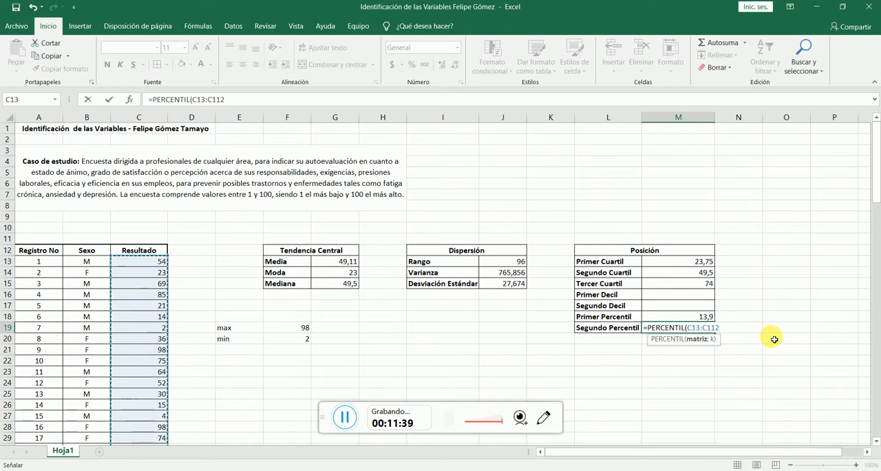
{"action": "type", "text": ";0"}
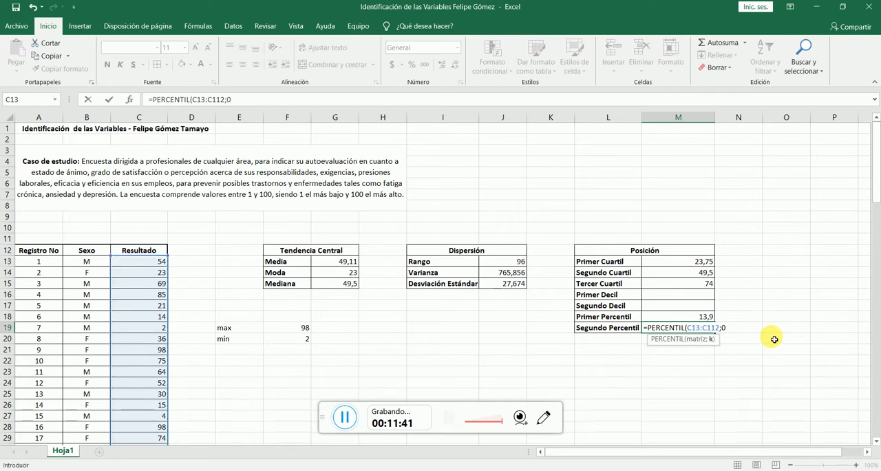
{"action": "type", "text": ","}
{"action": "left_click", "coordinate": [345, 416]}
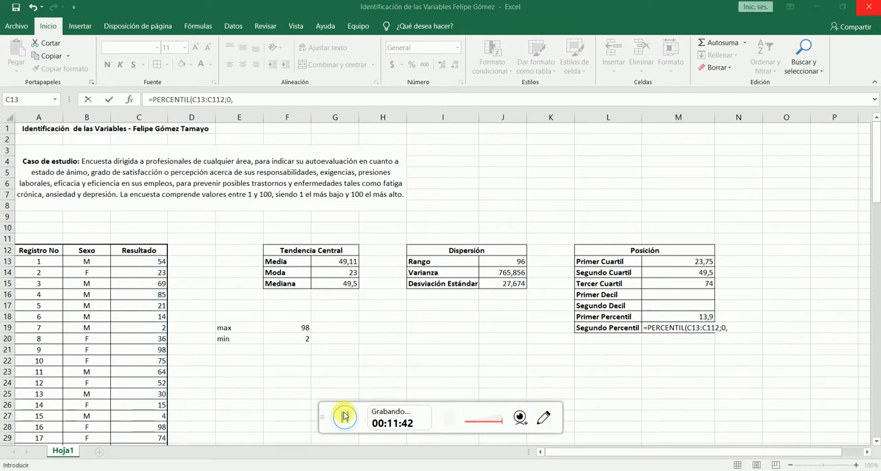
{"action": "left_click", "coordinate": [739, 331]}
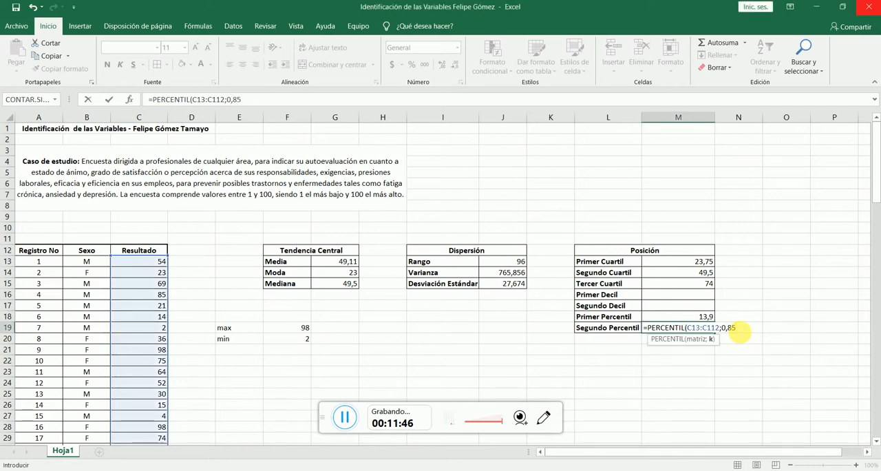
{"action": "key", "text": "Return"}
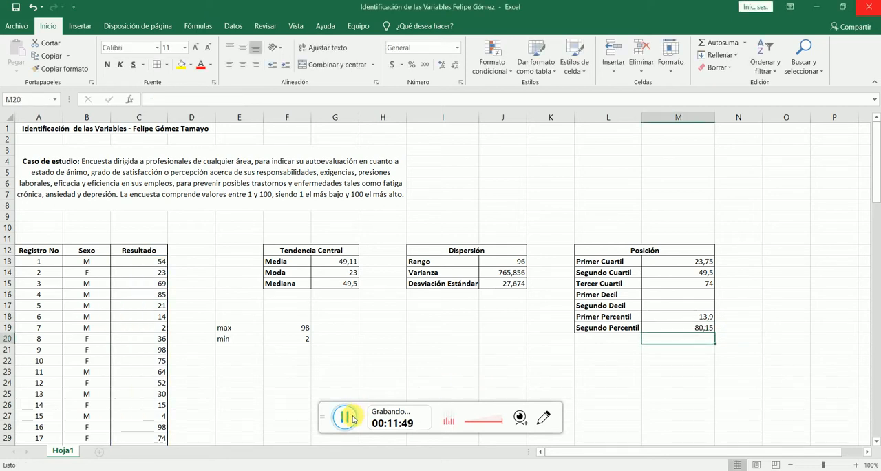
- Read the decile definitions in the Chrome PDF, highlighting the 10% and 20% shares, and return to the Excel workbook
{"action": "left_click", "coordinate": [324, 423]}
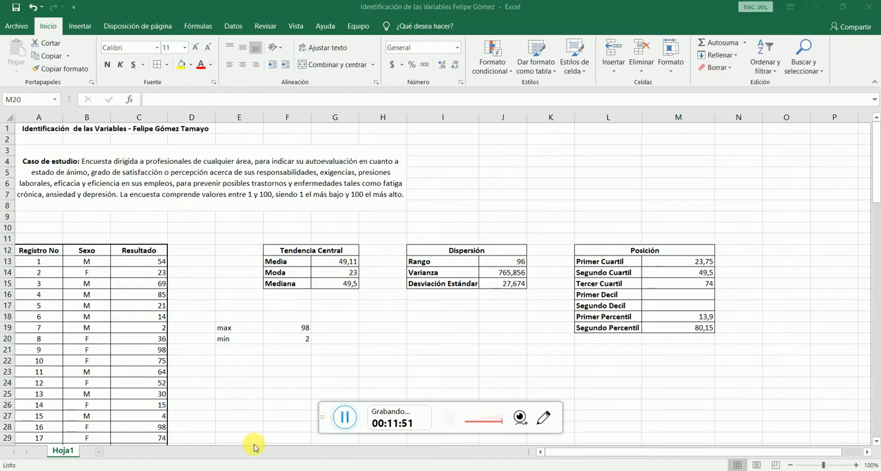
{"action": "key", "text": "alt+Tab"}
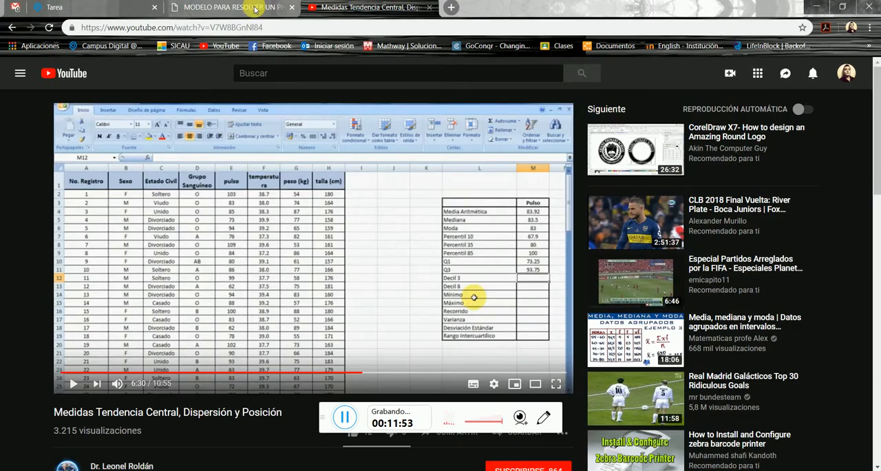
{"action": "left_click", "coordinate": [209, 12]}
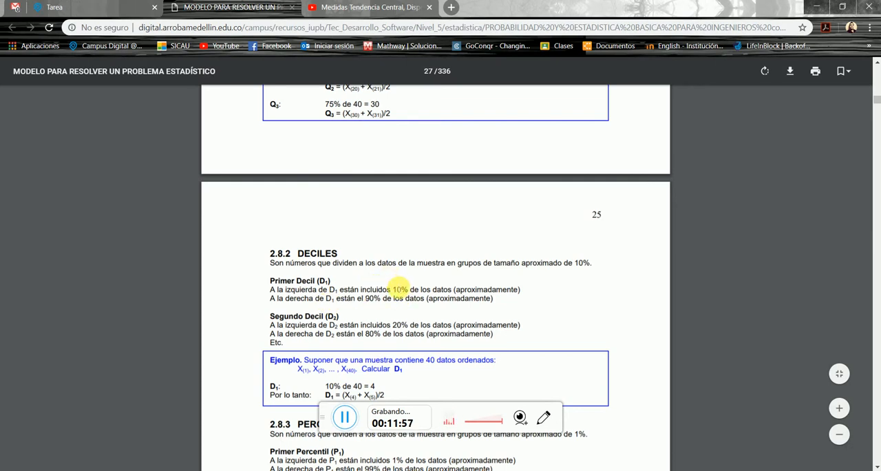
{"action": "left_click_drag", "start_coordinate": [392, 289], "coordinate": [409, 290]}
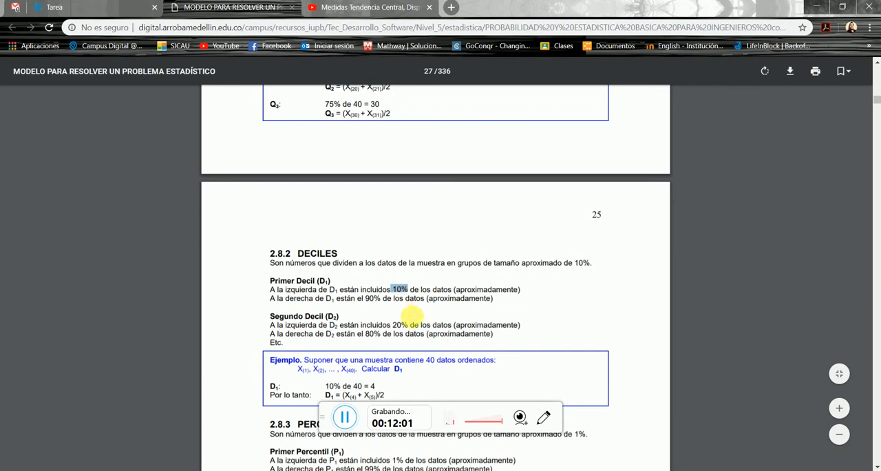
{"action": "left_click_drag", "start_coordinate": [392, 325], "coordinate": [409, 326]}
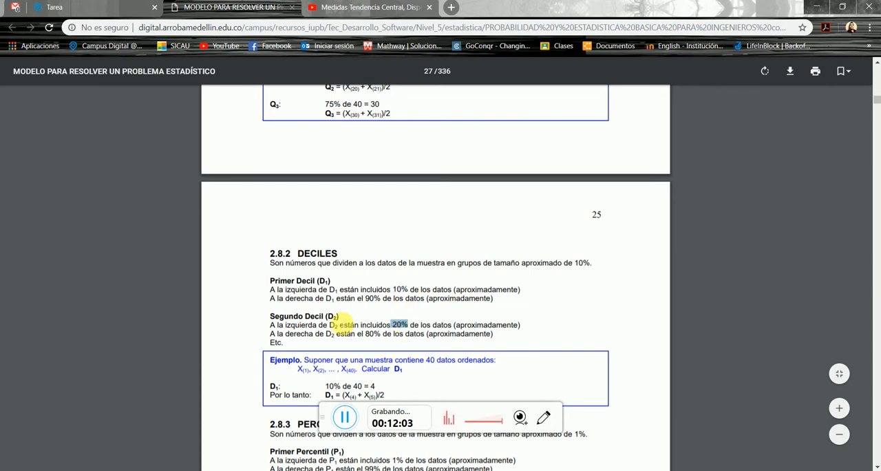
{"action": "left_click", "coordinate": [222, 470]}
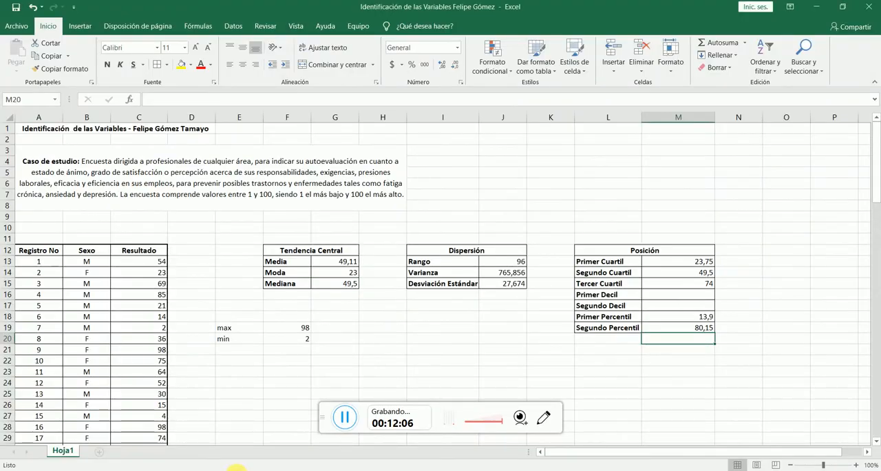
- Calculate the Primer Decil in cell M16 with the PERCENTIL function over C13:C112 and k set to 0,10
{"action": "left_click", "coordinate": [660, 295]}
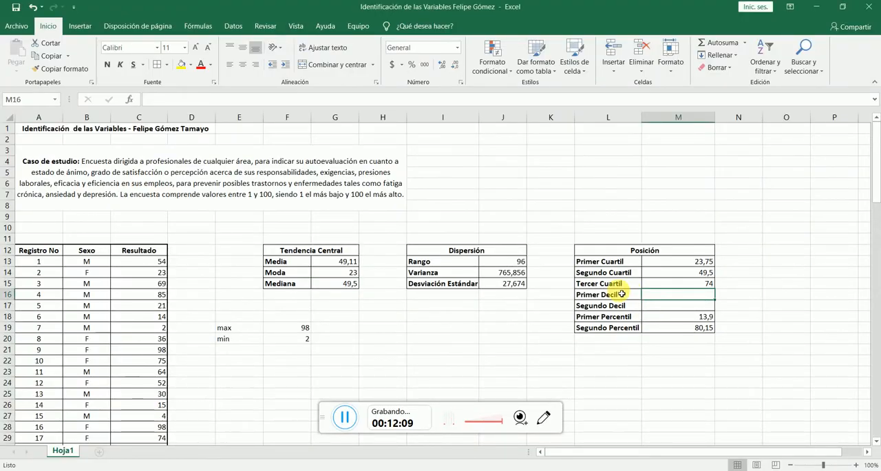
{"action": "type", "text": "=per"}
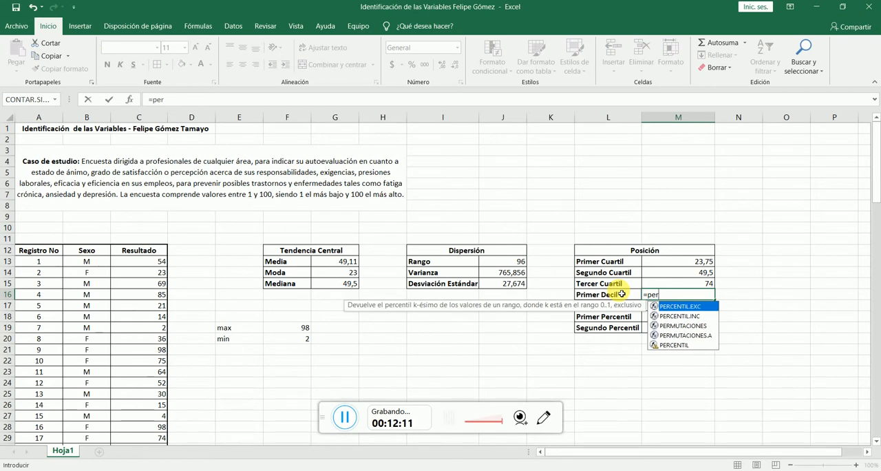
{"action": "double_click", "coordinate": [692, 345]}
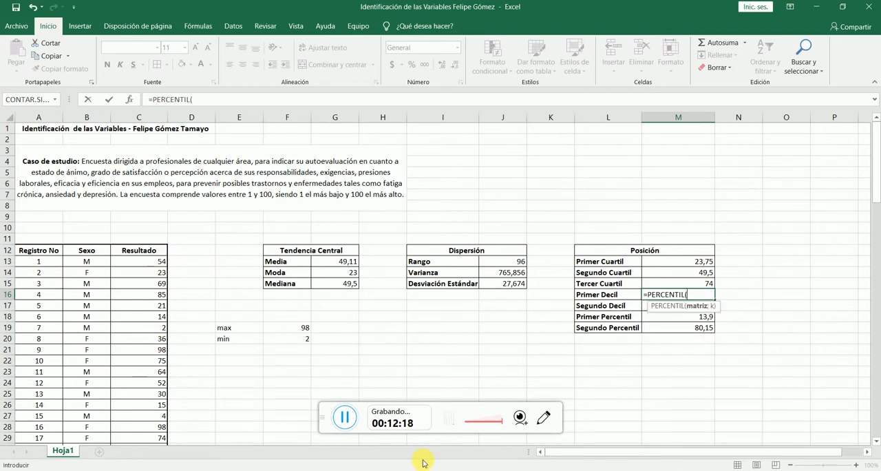
{"action": "left_click", "coordinate": [346, 418]}
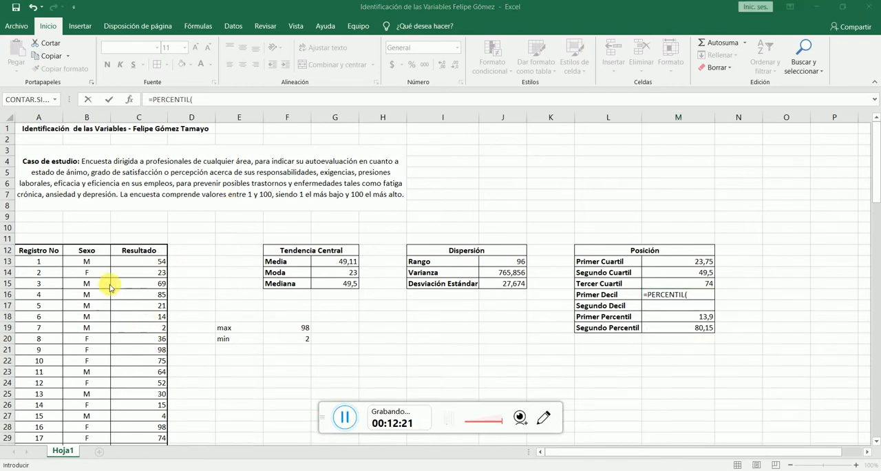
{"action": "left_click", "coordinate": [706, 294]}
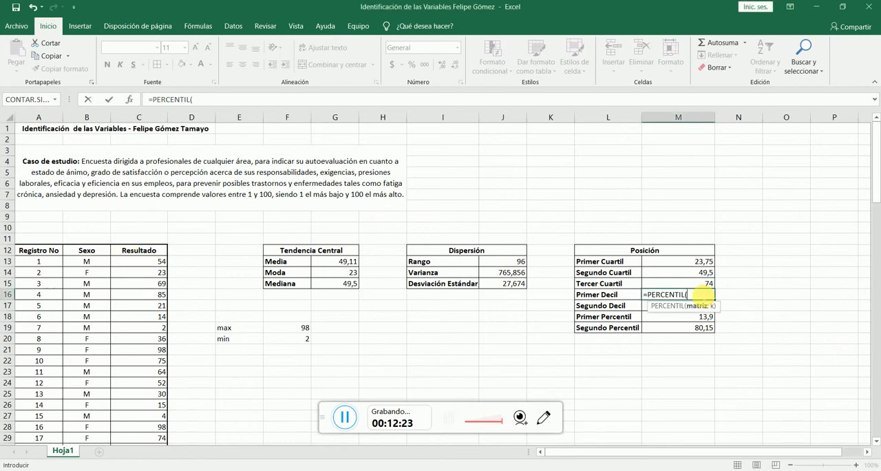
{"action": "left_click_drag", "start_coordinate": [138, 261], "coordinate": [151, 431]}
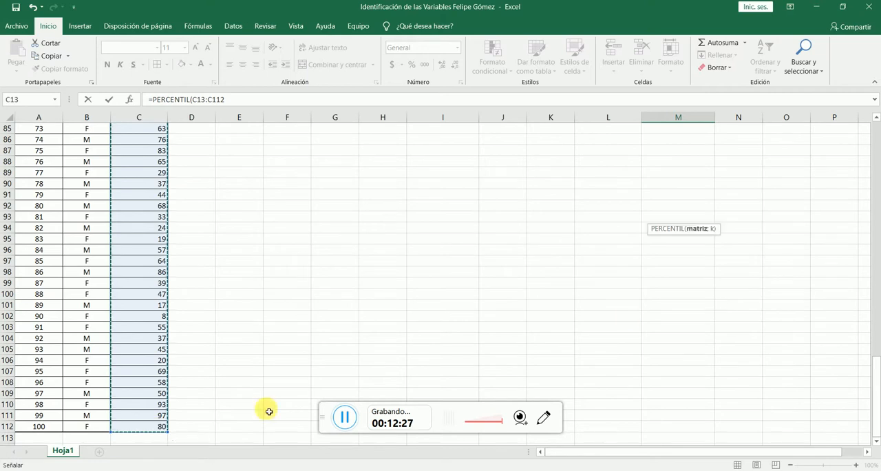
{"action": "scroll", "coordinate": [604, 319], "scroll_direction": "up", "scroll_amount": 20}
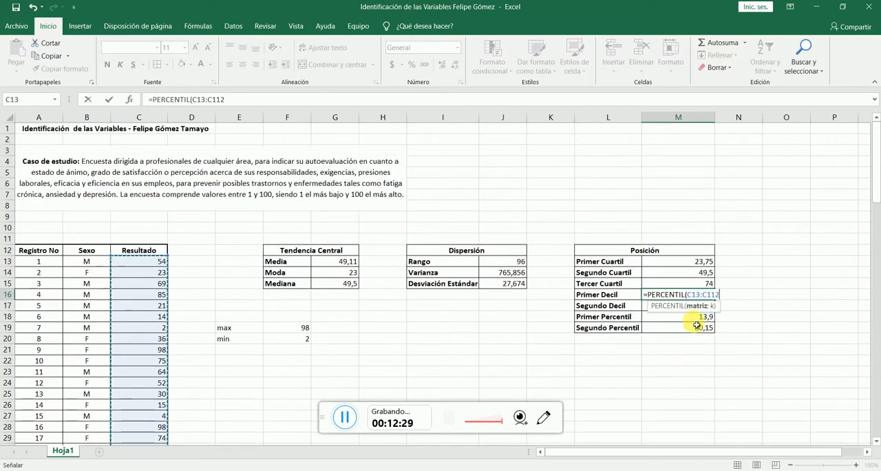
{"action": "type", "text": ";"}
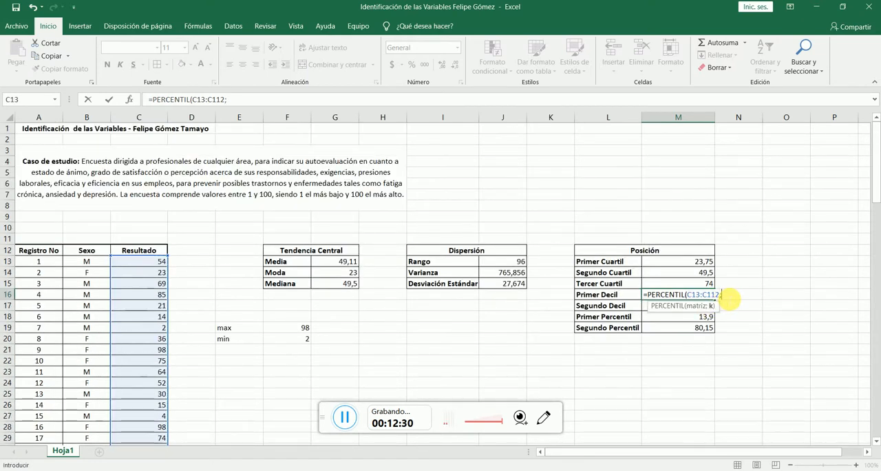
{"action": "type", "text": "0,10"}
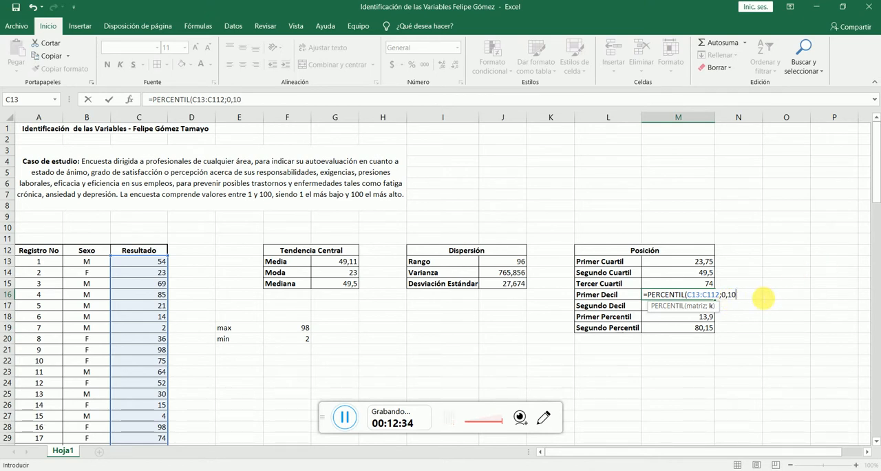
{"action": "key", "text": "Return"}
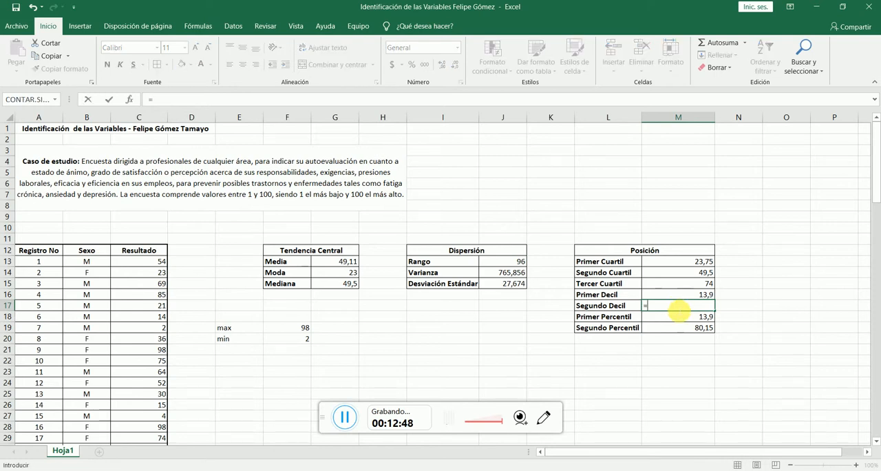
- Calculate the Segundo Decil in cell M17 with the PERCENTIL function over C13:C112 and k set to 0,20
{"action": "type", "text": "=perc"}
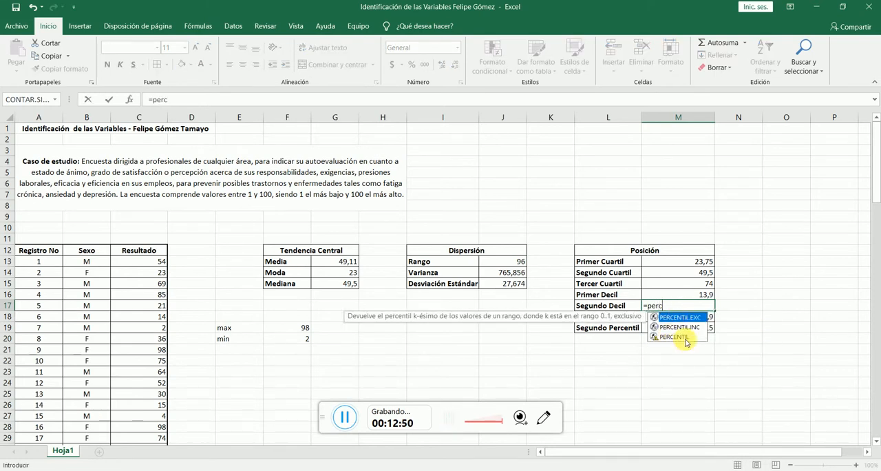
{"action": "double_click", "coordinate": [678, 337]}
{"action": "left_click_drag", "start_coordinate": [160, 264], "coordinate": [153, 427]}
{"action": "scroll", "coordinate": [530, 232], "scroll_direction": "up", "scroll_amount": 6}
{"action": "scroll", "coordinate": [530, 233], "scroll_direction": "up", "scroll_amount": 20}
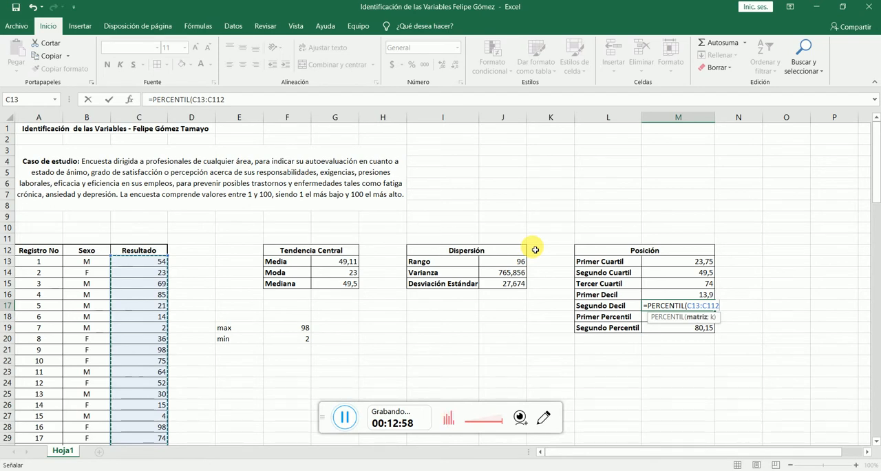
{"action": "type", "text": ";"}
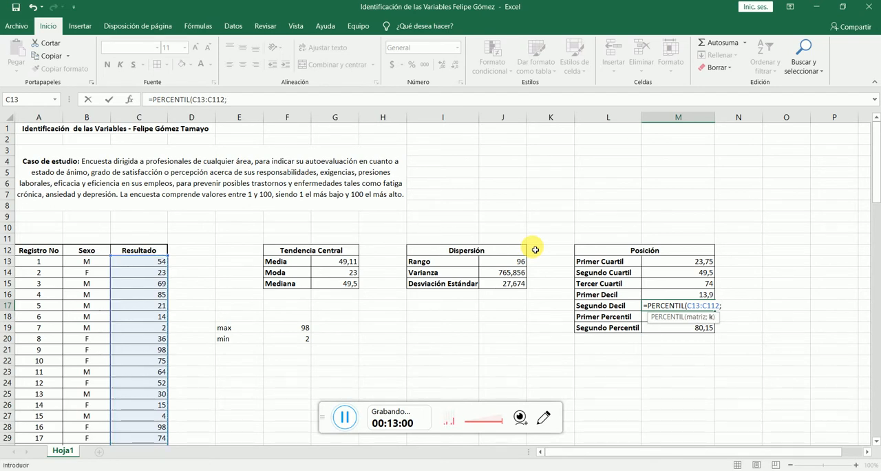
{"action": "type", "text": "0,20"}
{"action": "key", "text": "Return"}
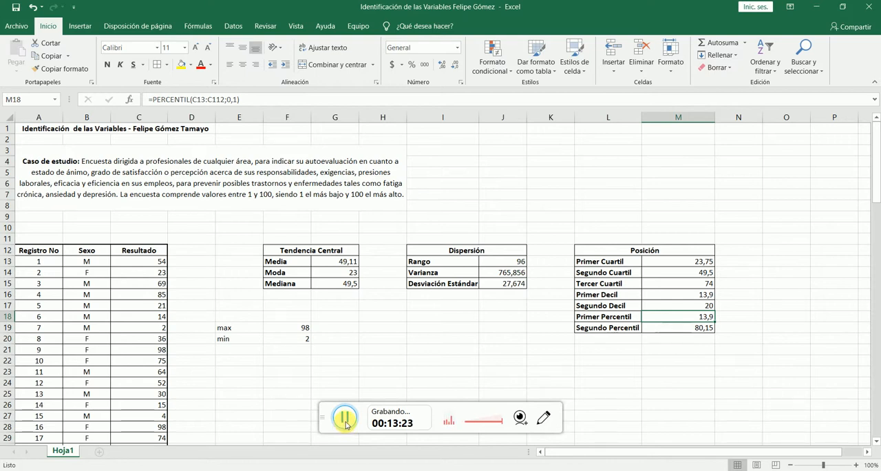
{"action": "left_click", "coordinate": [345, 418]}
{"action": "left_click", "coordinate": [345, 417]}
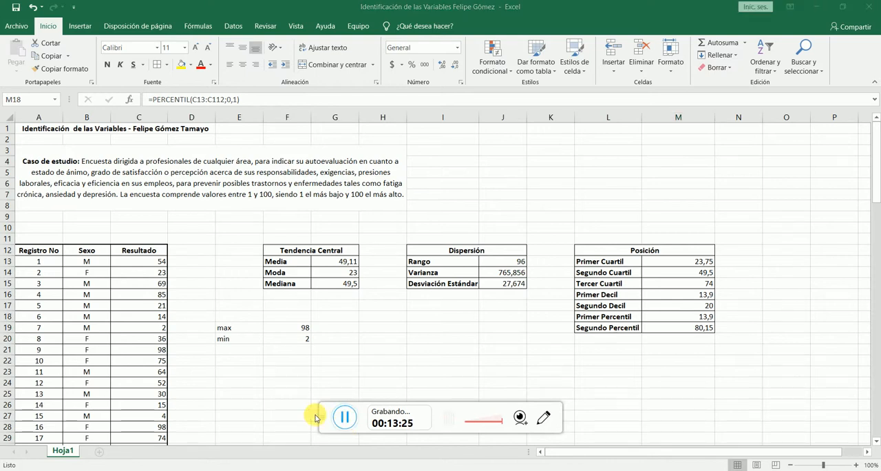